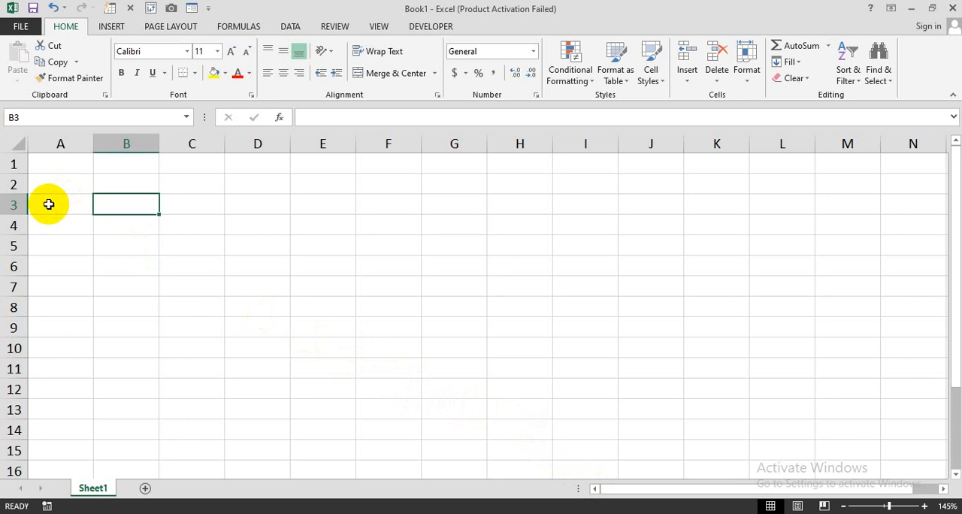
Step: Enter the header R.P.S.F in cell A3
left_click(48, 204)
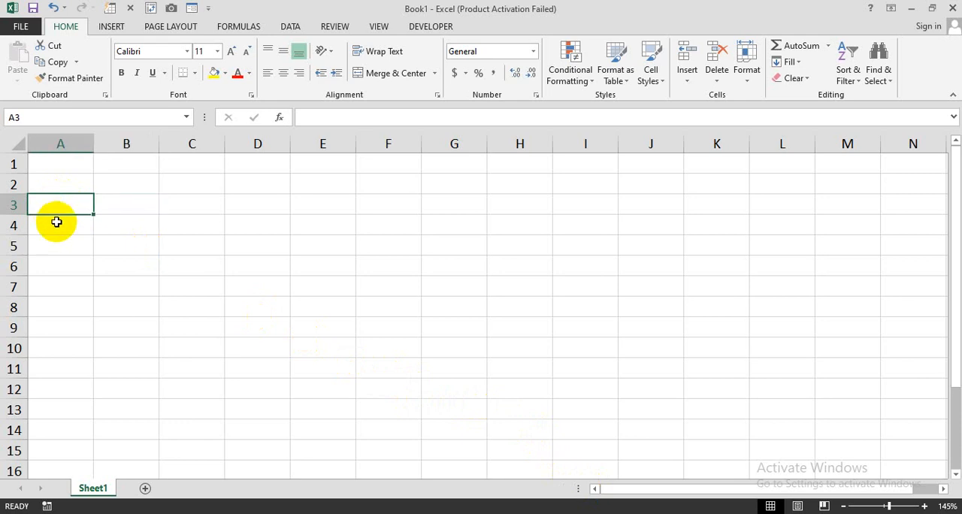
type("R")
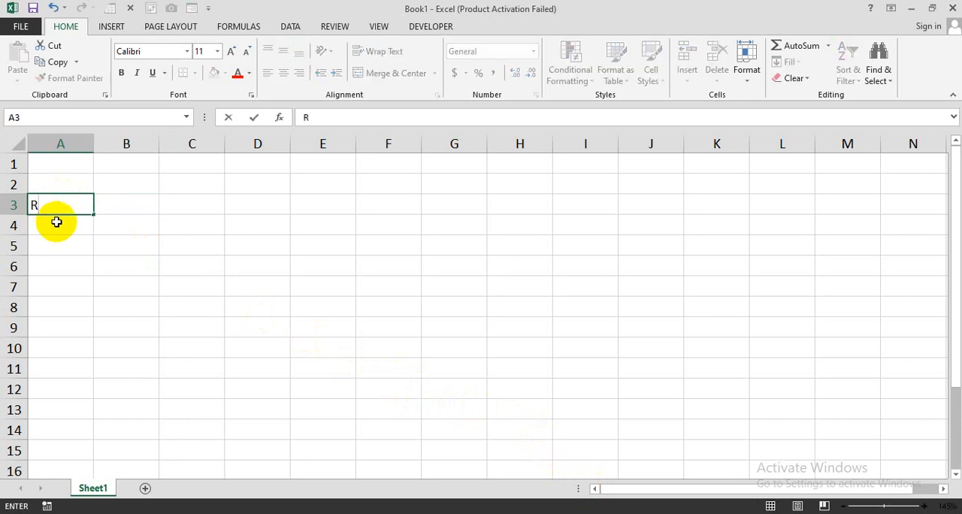
type(".P.S.F")
key("Tab")
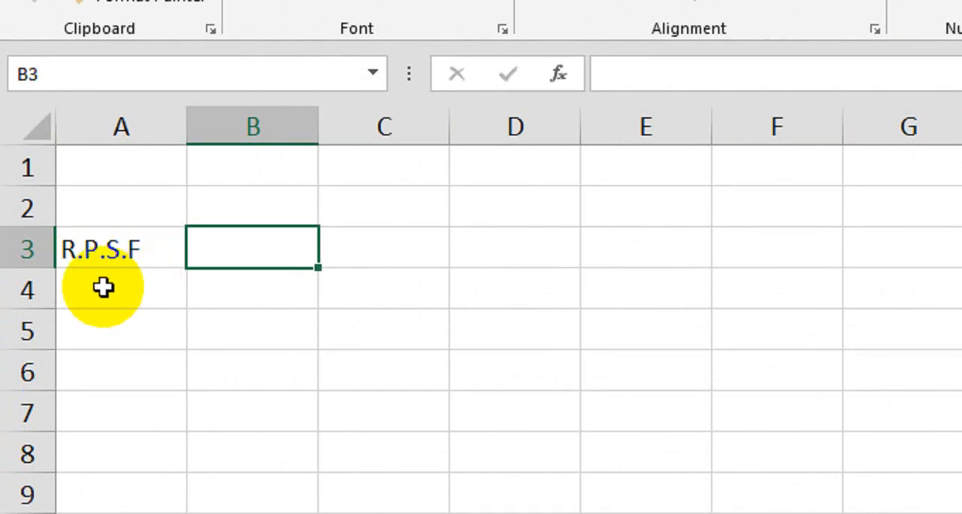
left_click(129, 250)
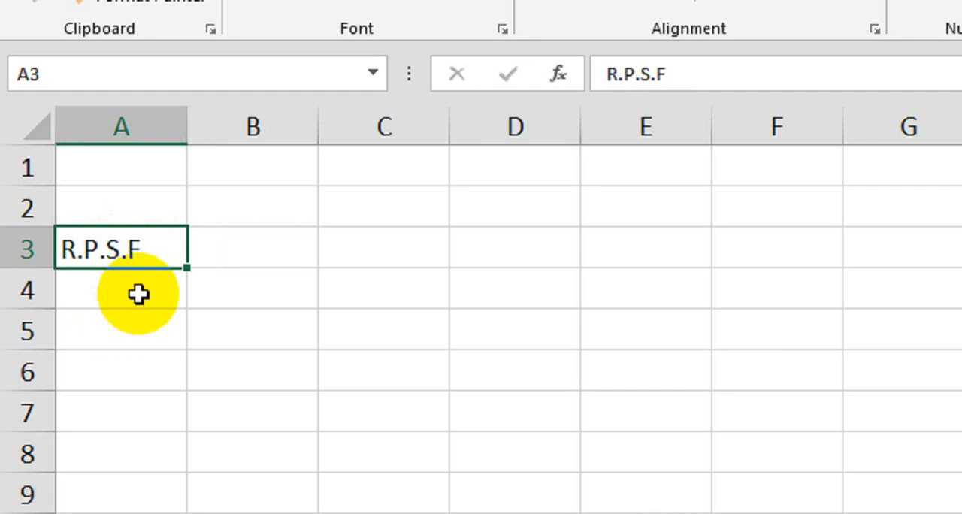
Step: Enter the header Length (L) in cell B3
left_click(232, 250)
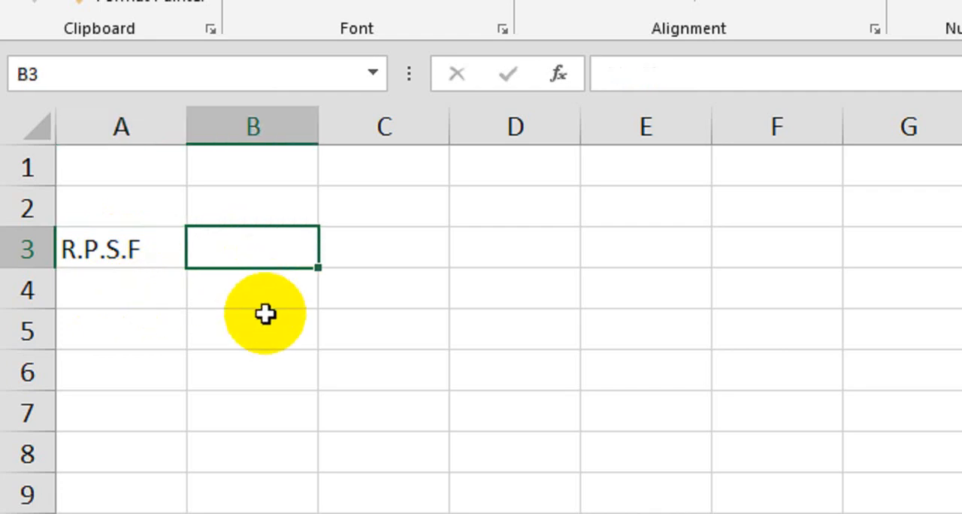
type("L")
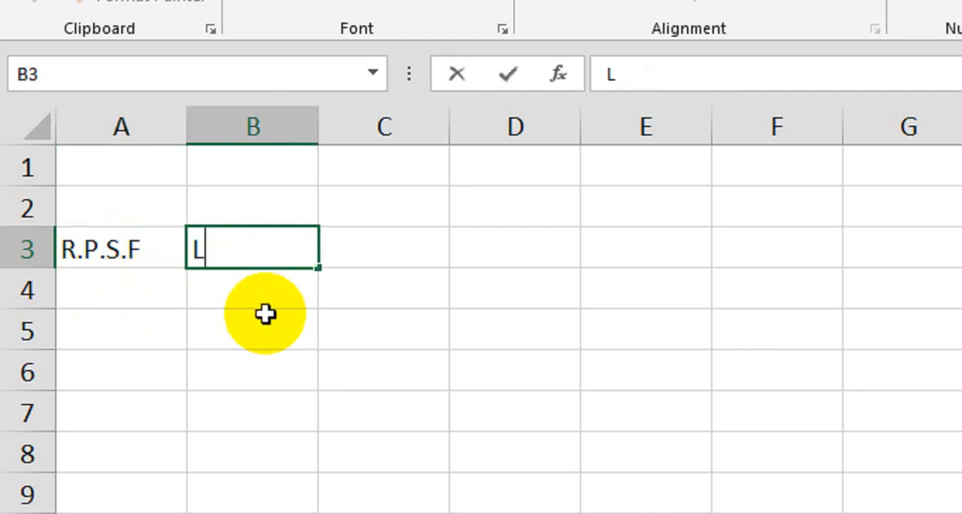
type("engt")
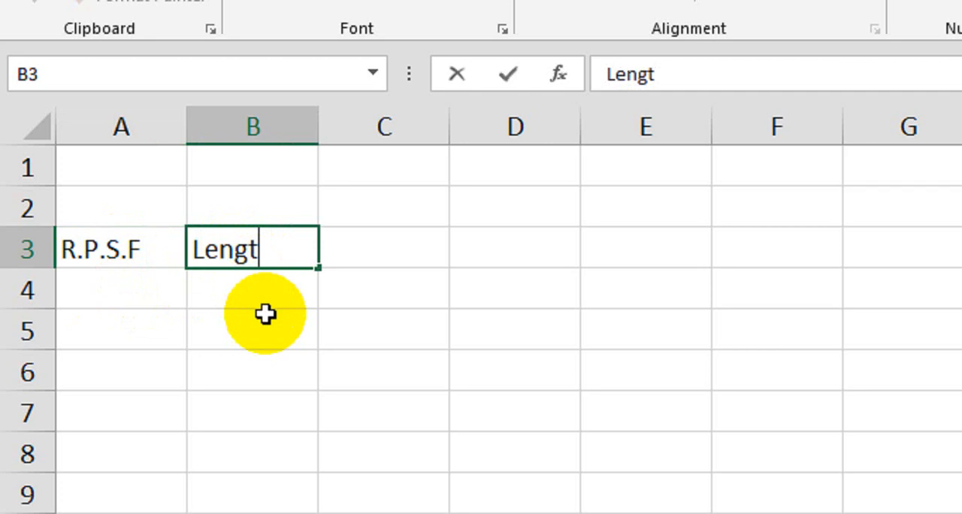
type("h (")
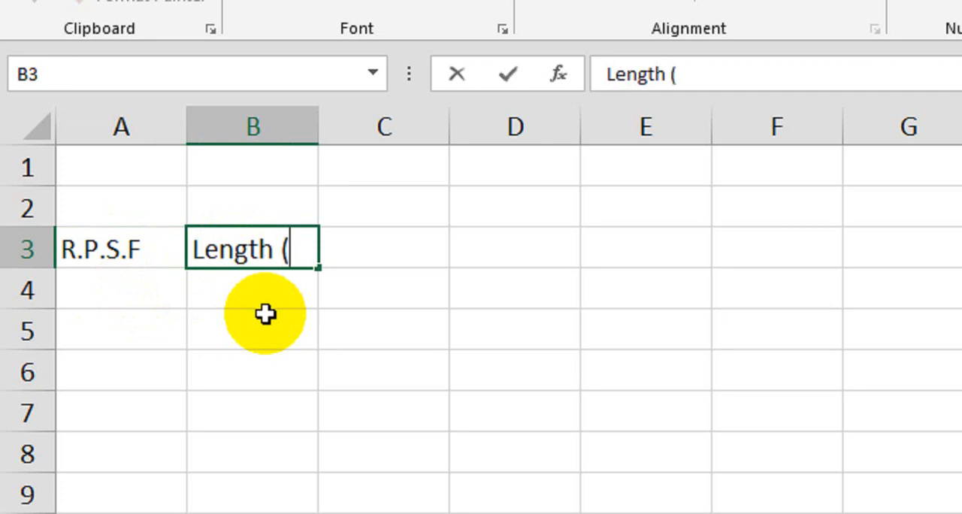
type("L)")
key("Tab")
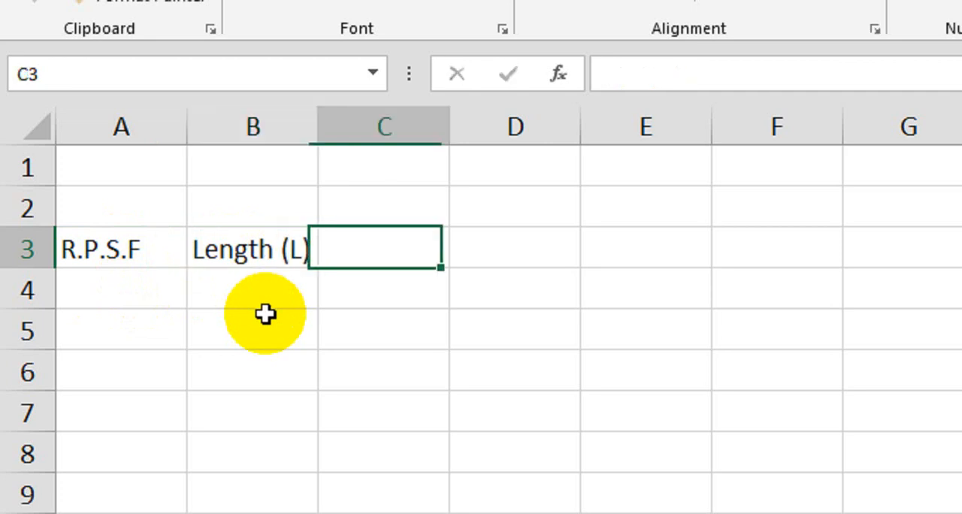
Step: Enter the header Width (W) in cell C3
type("W")
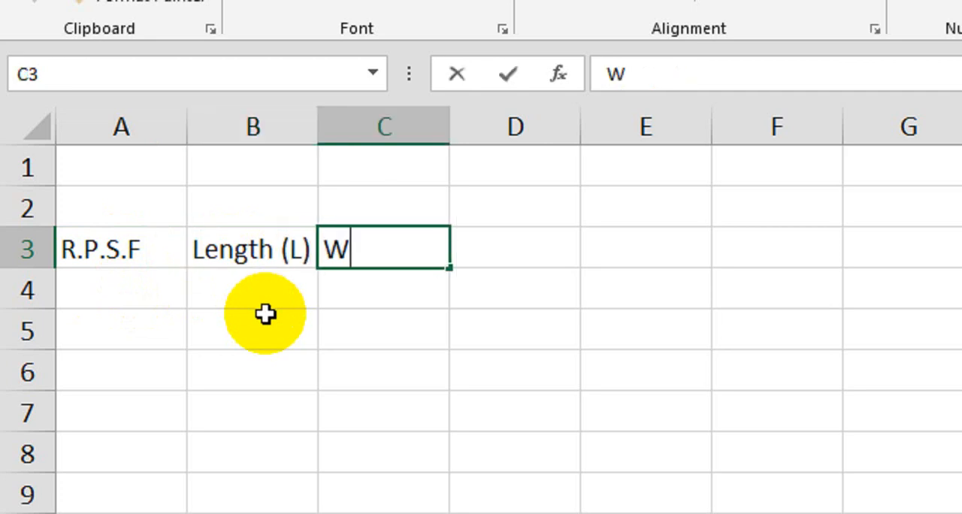
type("idth (W")
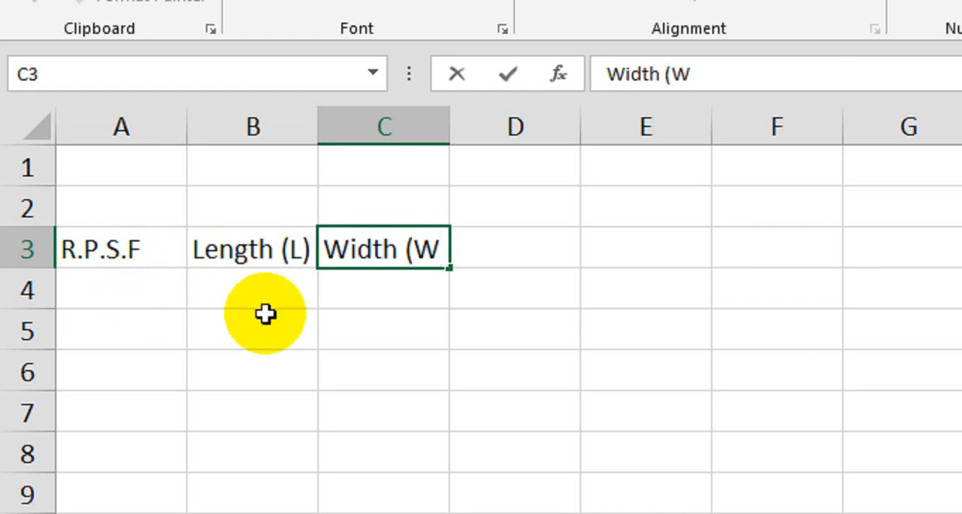
type(")")
key("Tab")
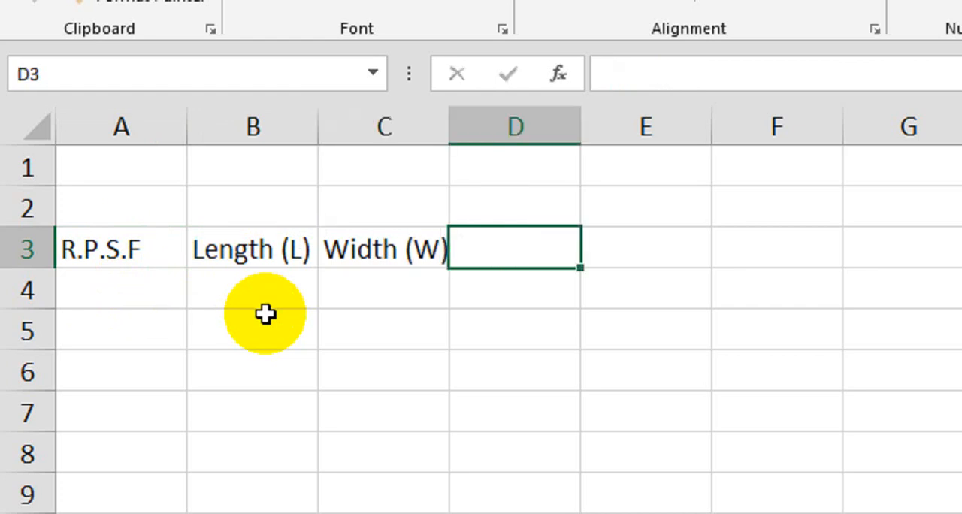
Step: Enter the headers Total Area in cell D3 and Cost in cell E3
type("To")
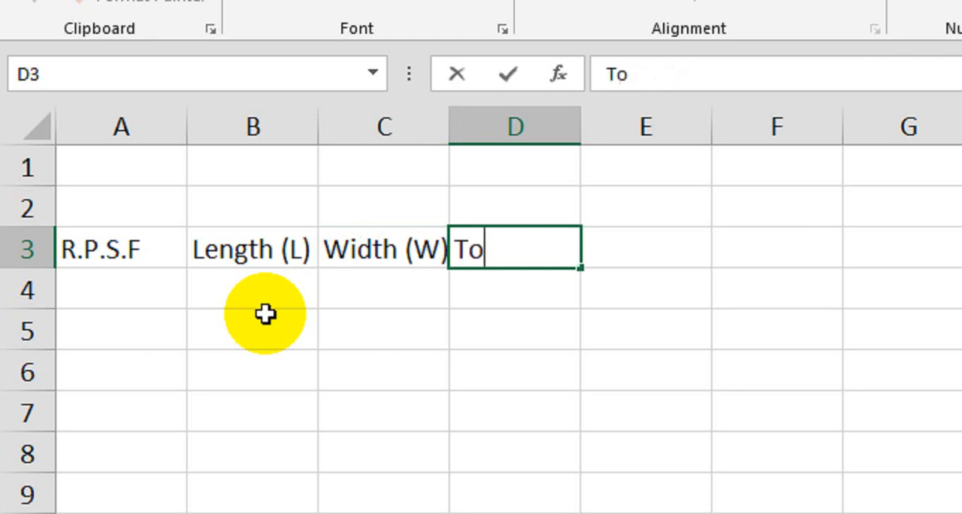
type("tal Area")
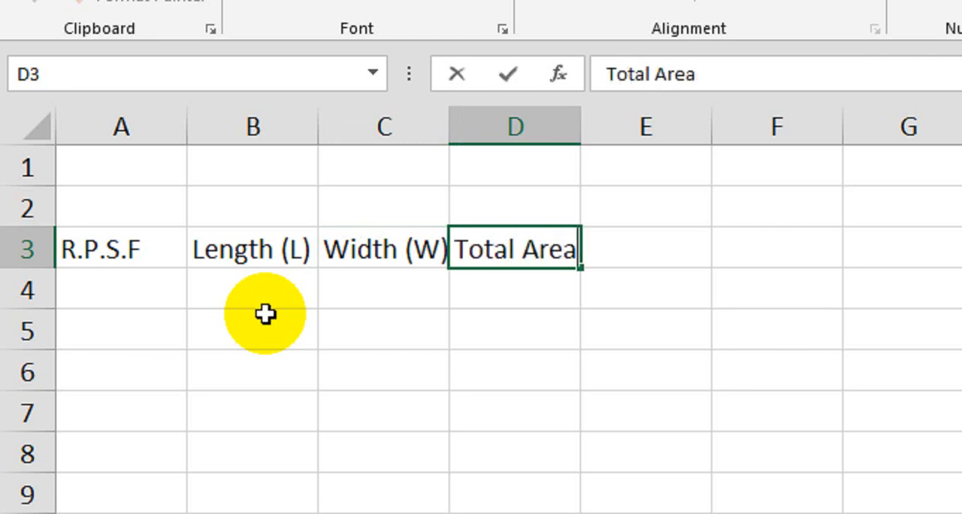
key("Tab")
type("Co")
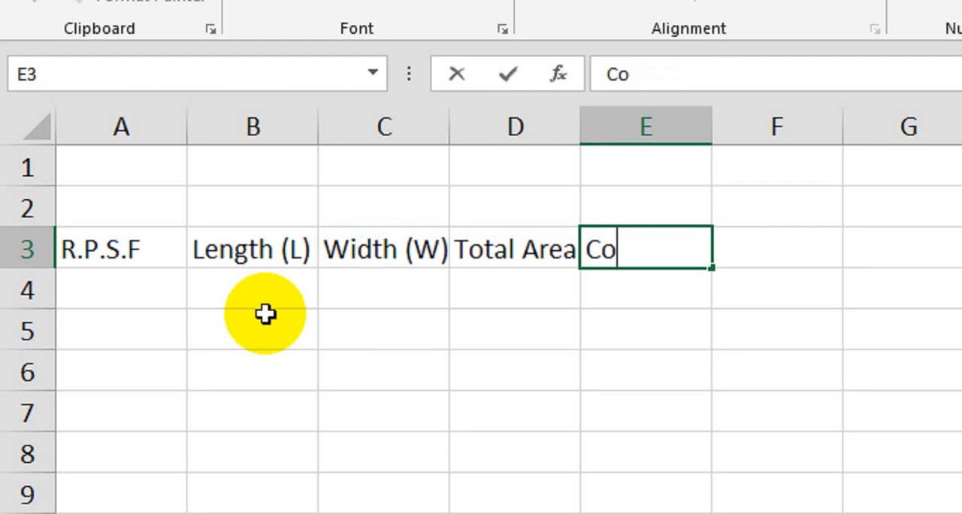
type("st")
left_click(265, 314)
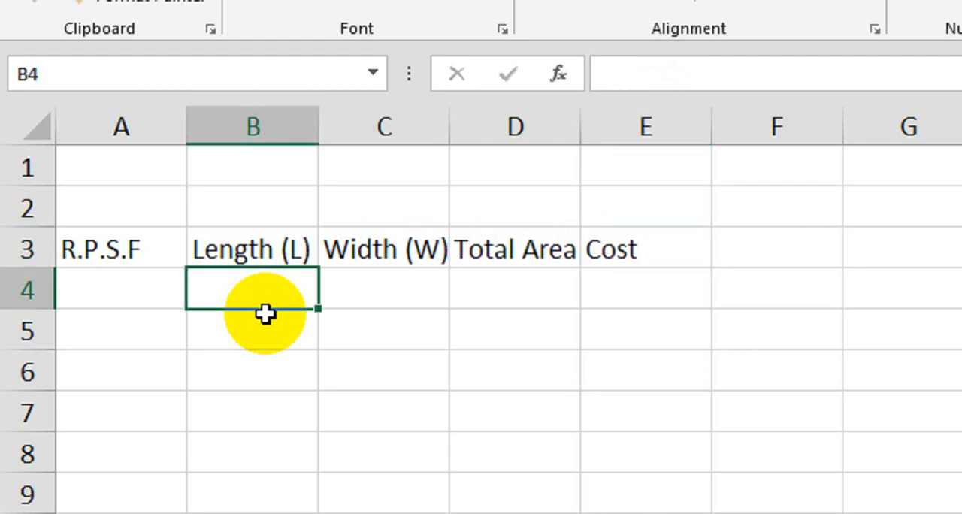
Step: Widen columns B, C and D slightly so their header texts fit
left_click_drag(318, 116, 326, 117)
left_click_drag(458, 124, 473, 120)
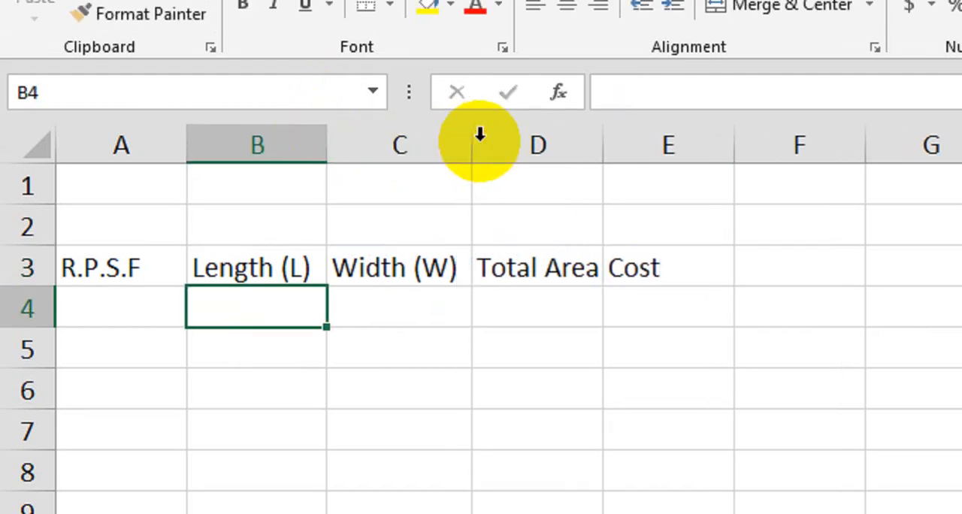
left_click_drag(603, 136, 616, 139)
Step: Apply all borders to the header row and the row below it, range A3:E4
left_click_drag(140, 266, 638, 308)
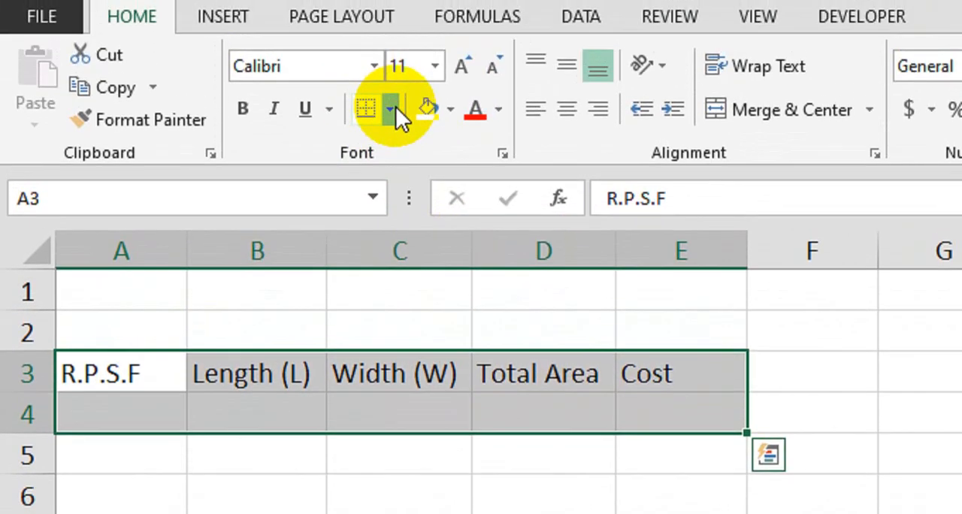
left_click(389, 3)
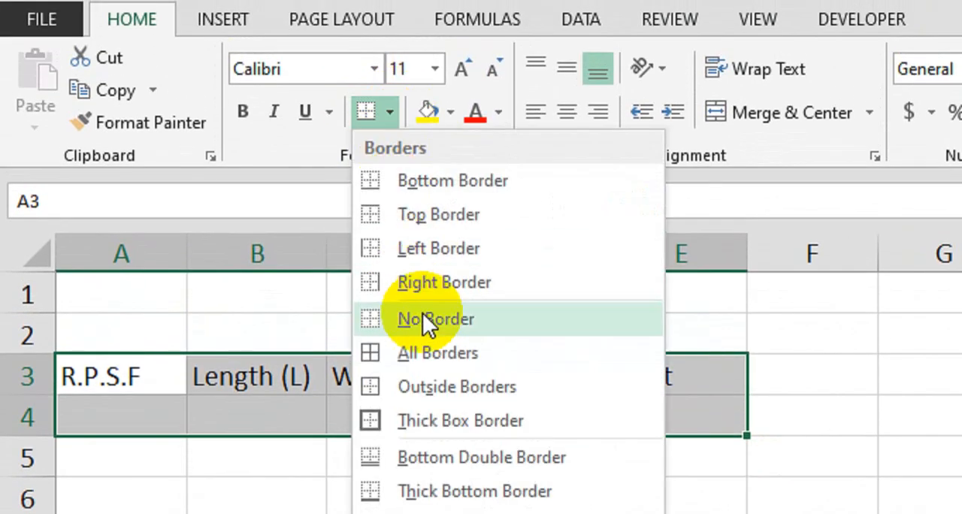
left_click(429, 351)
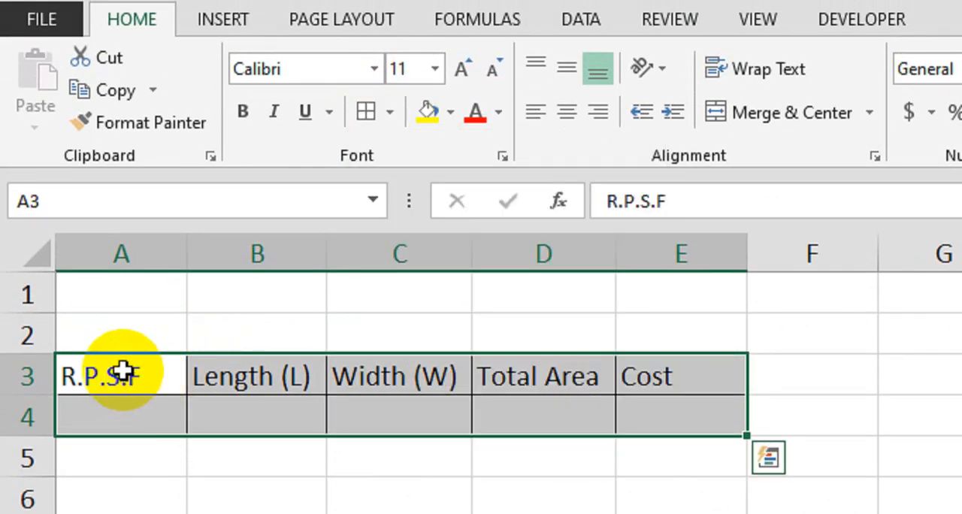
Step: Make the header cells A3:E3 bold and fill them with yellow
left_click_drag(122, 371, 640, 376)
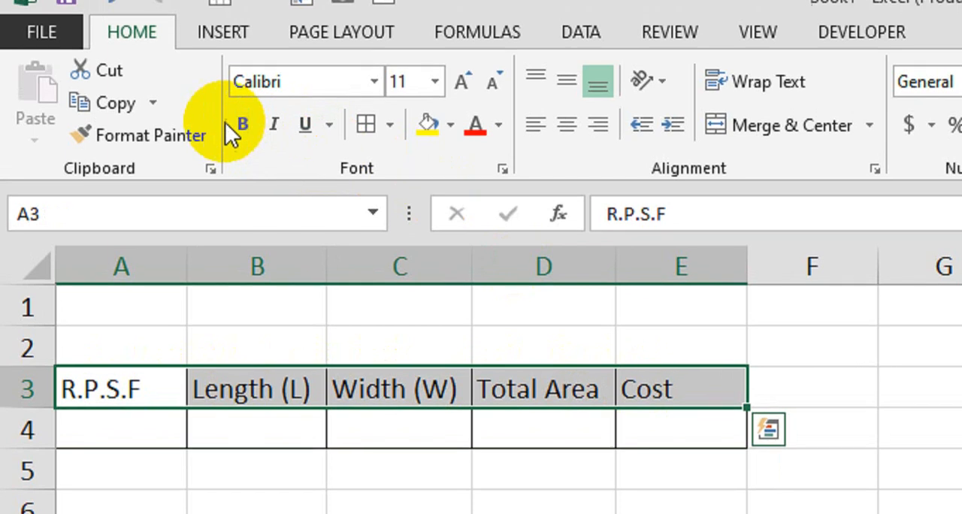
left_click(242, 125)
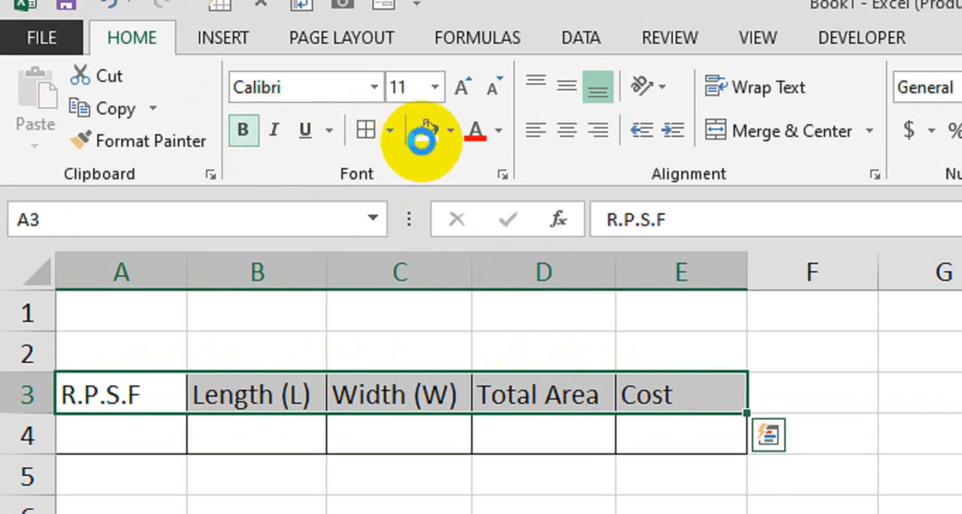
left_click(423, 142)
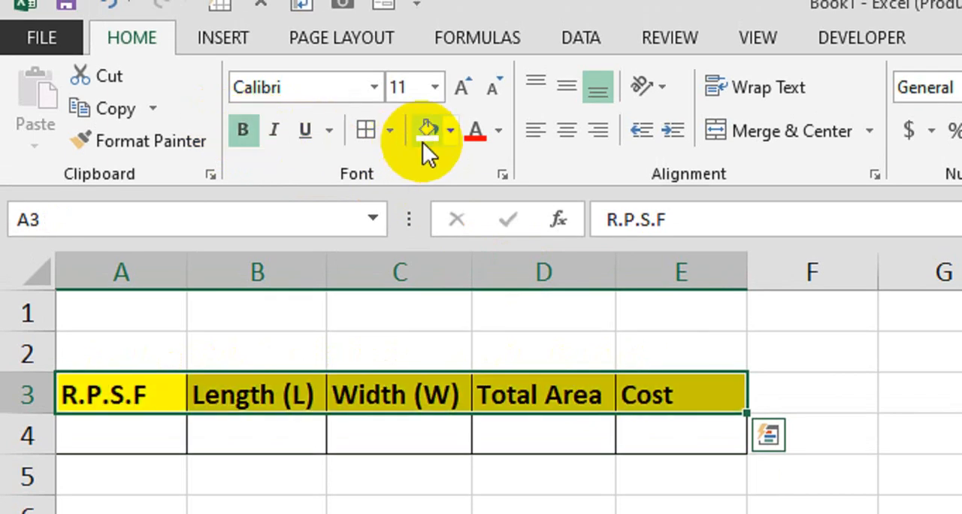
left_click(444, 470)
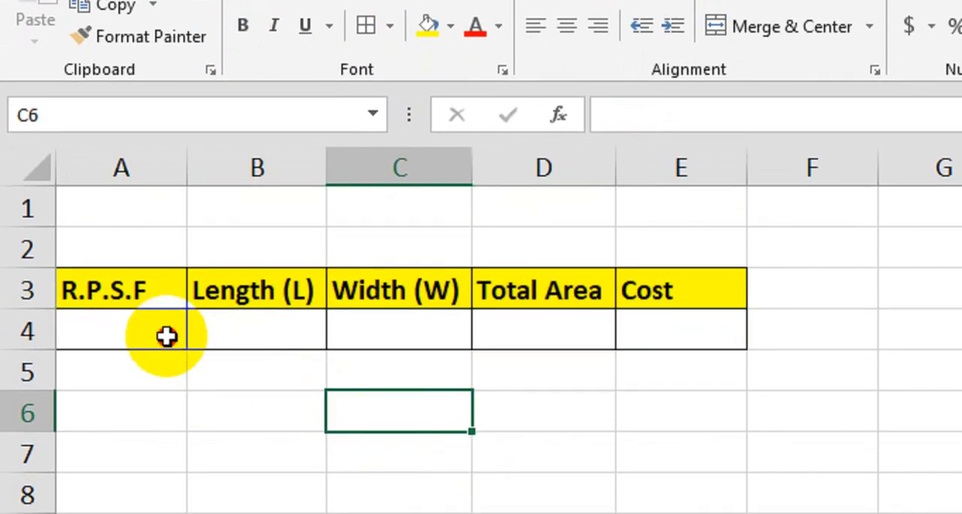
Step: Enter 1500 as R.P.S.F in A4, 16 as length in B4 and 20 as width in C4
left_click(166, 336)
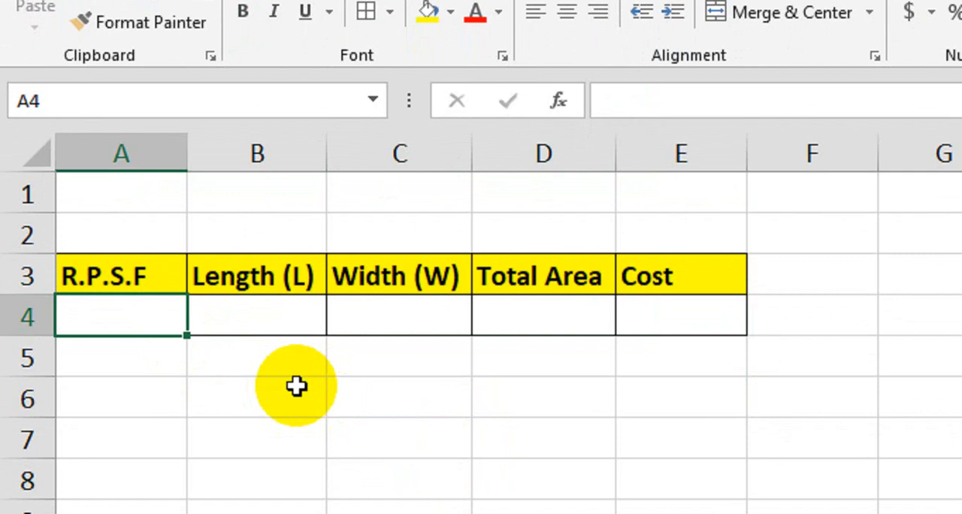
type("1500")
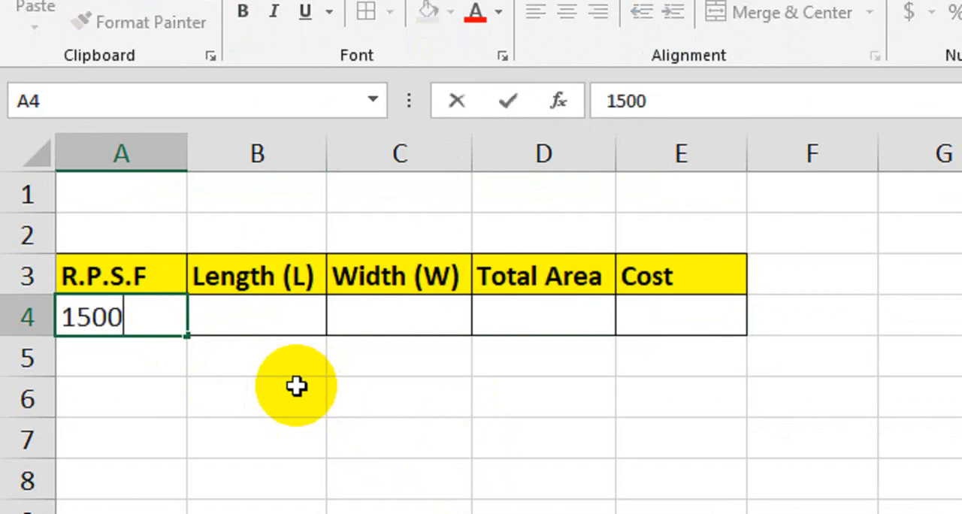
key("Tab")
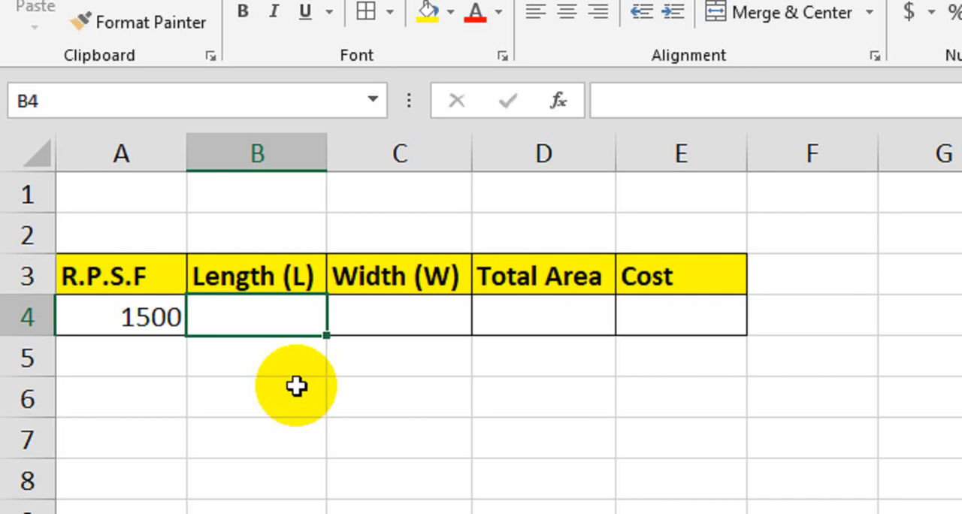
type("16")
key("Tab")
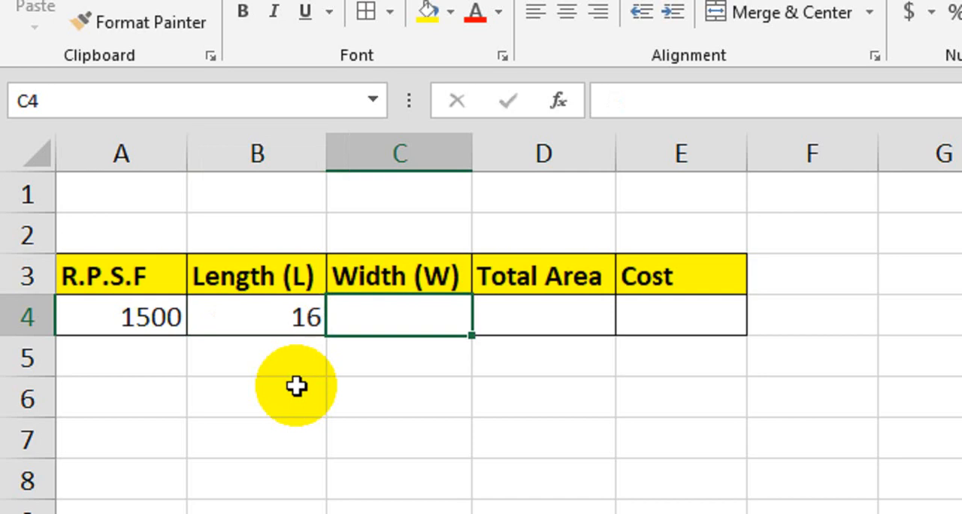
type("20")
key("Tab")
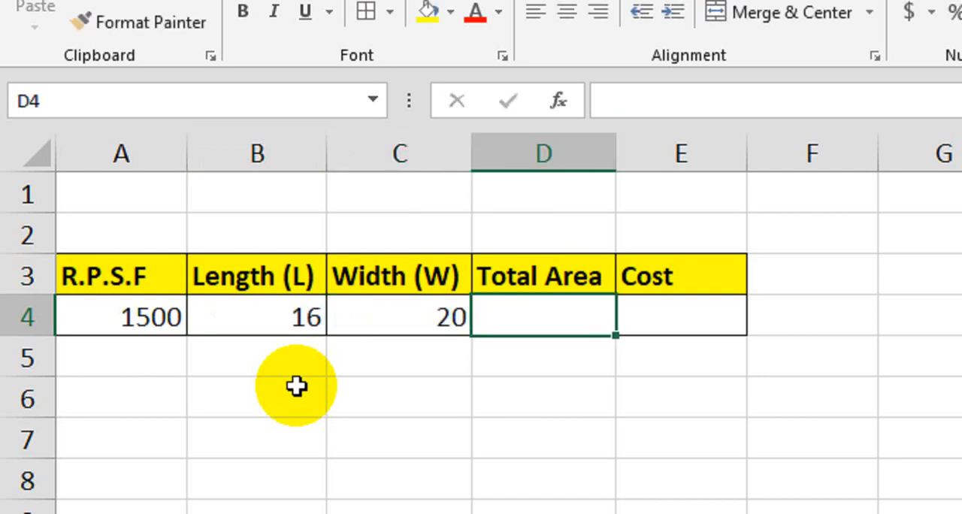
Step: Calculate the total area in cell D4 with the formula =B4*C4
type("=")
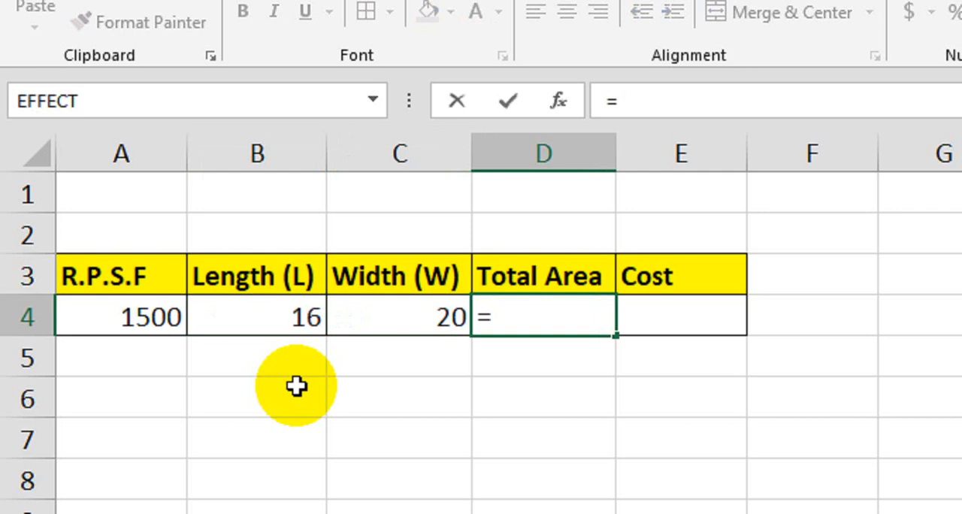
left_click(296, 314)
type("*")
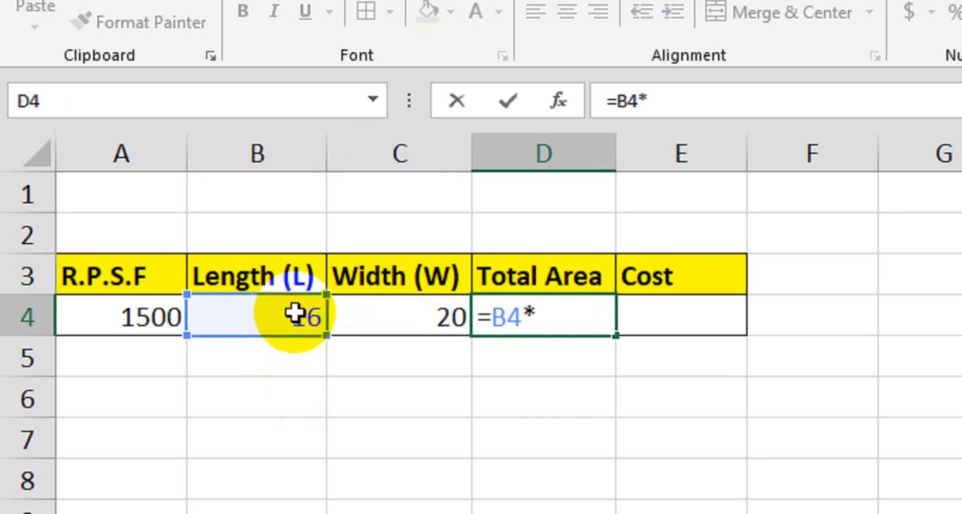
left_click(374, 317)
key("Return")
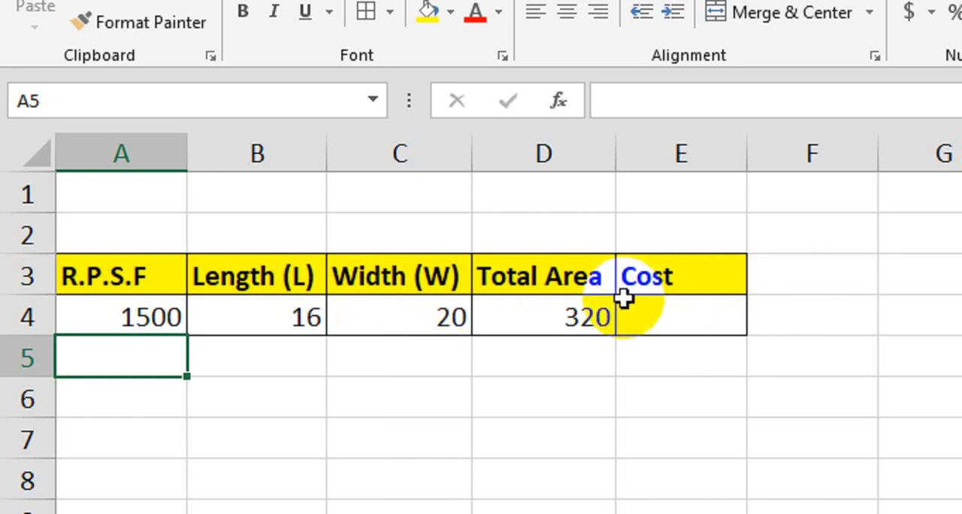
Step: Calculate the cost in cell E4 with the formula =A4*D4
left_click(583, 304)
left_click(680, 322)
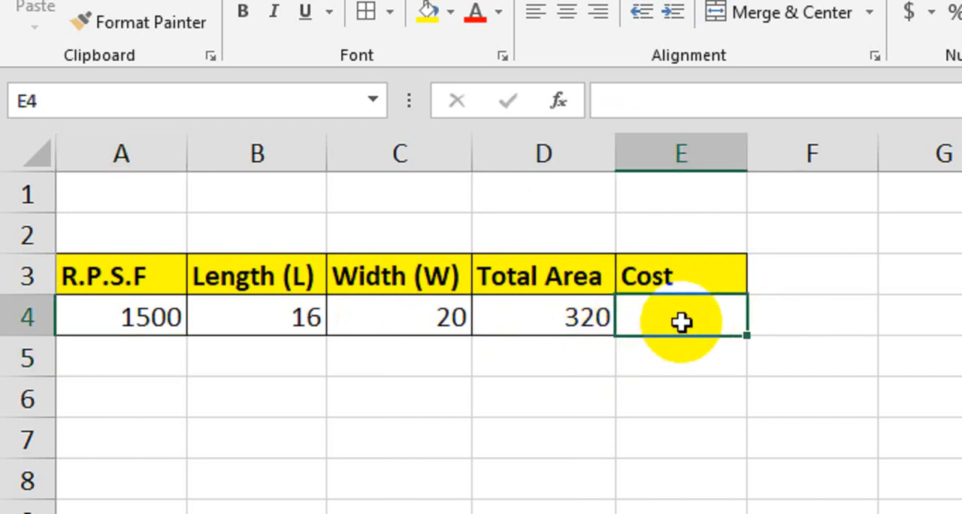
type("=")
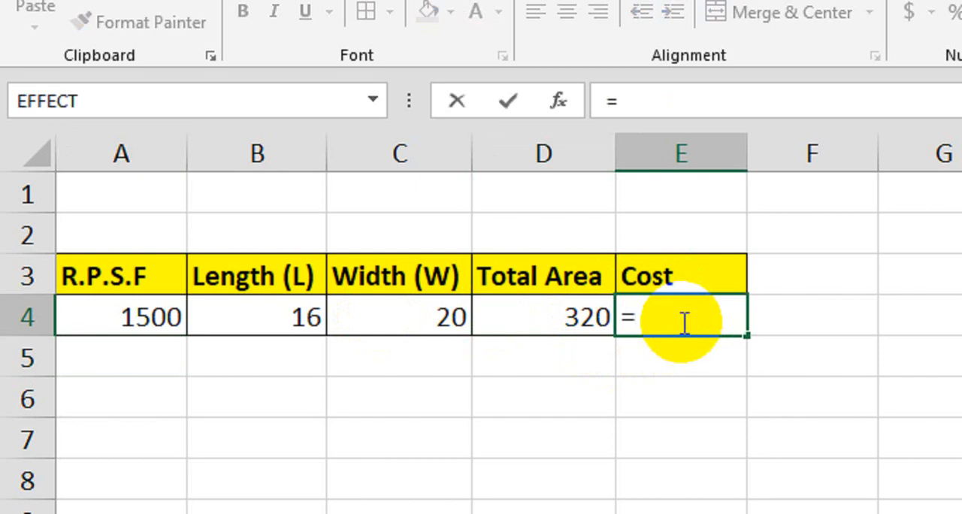
left_click(143, 310)
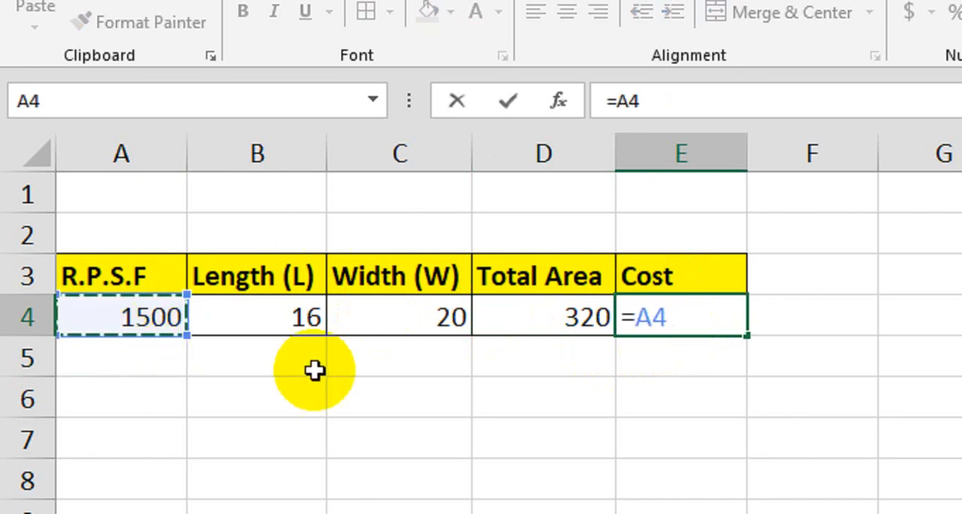
type("*")
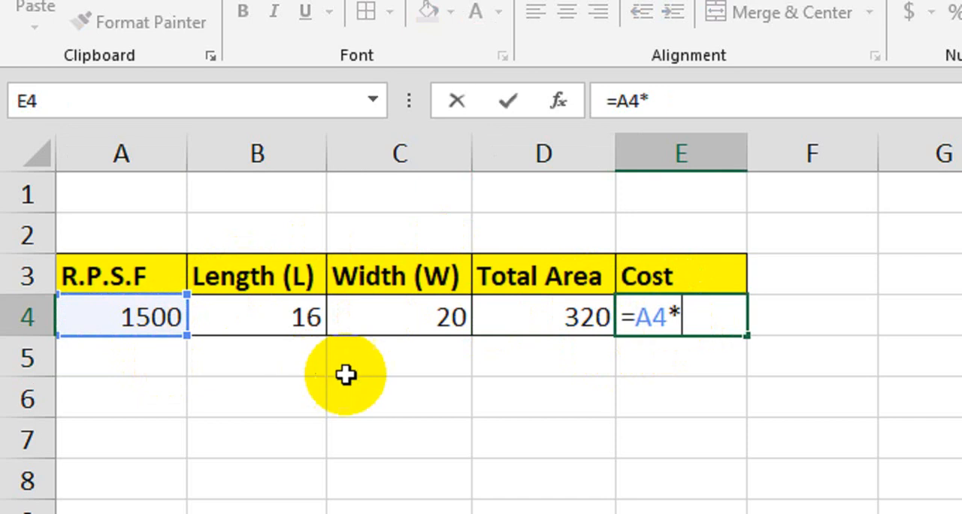
left_click(503, 321)
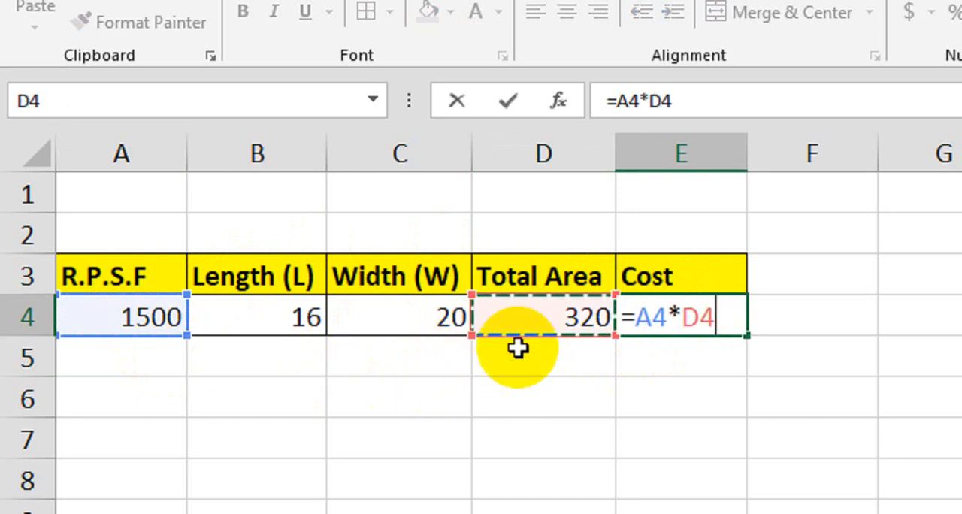
key("Return")
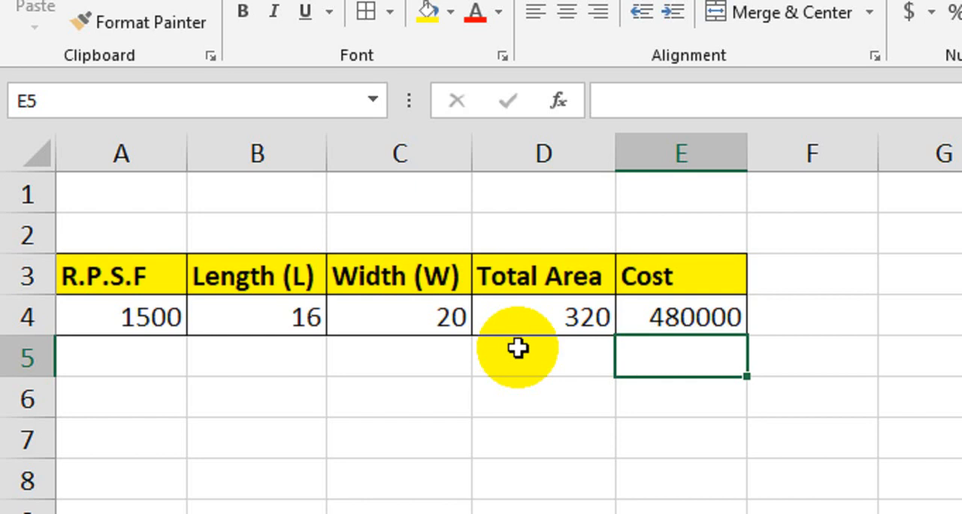
Step: Format the values in A4:E4 with thousands separators and two decimal places
left_click_drag(142, 322, 689, 335)
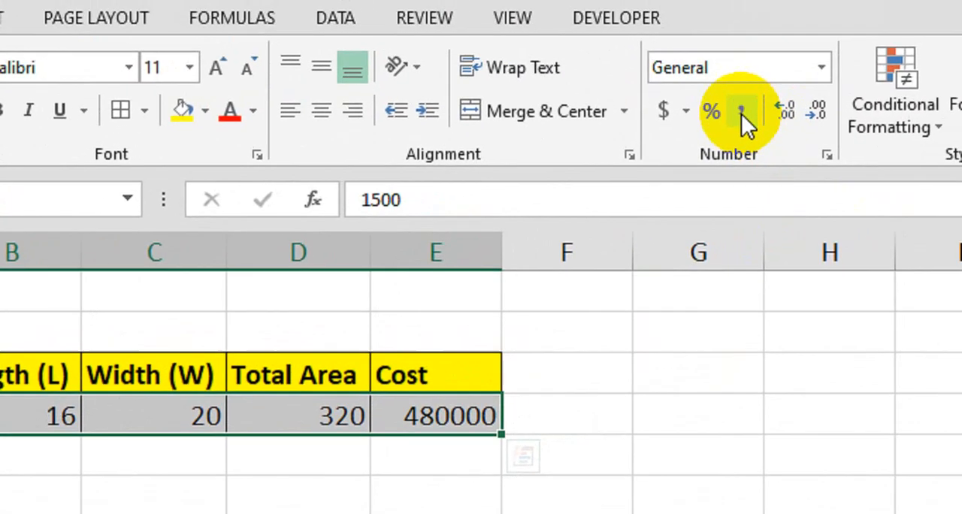
left_click(741, 113)
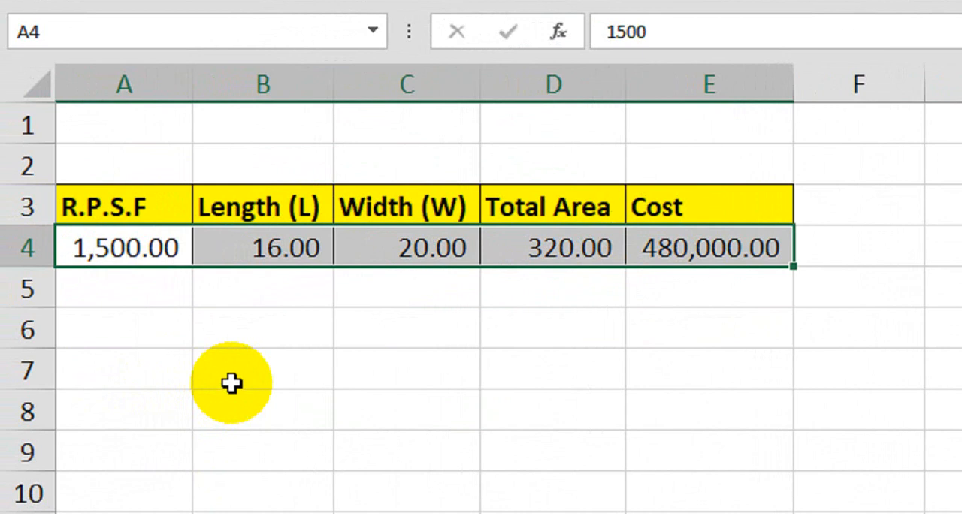
Step: Enter the heading Material in A6 and merge and center it across A6:C6
left_click(136, 338)
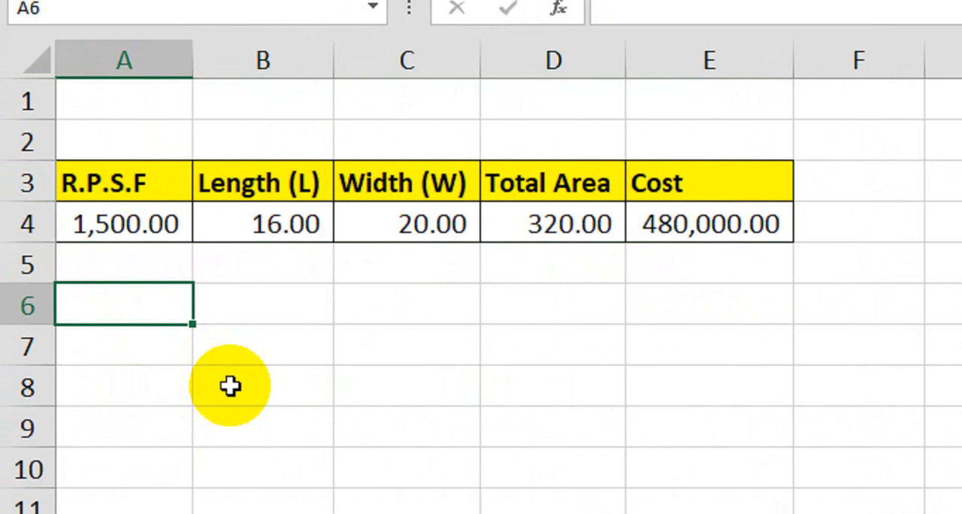
type("Ma")
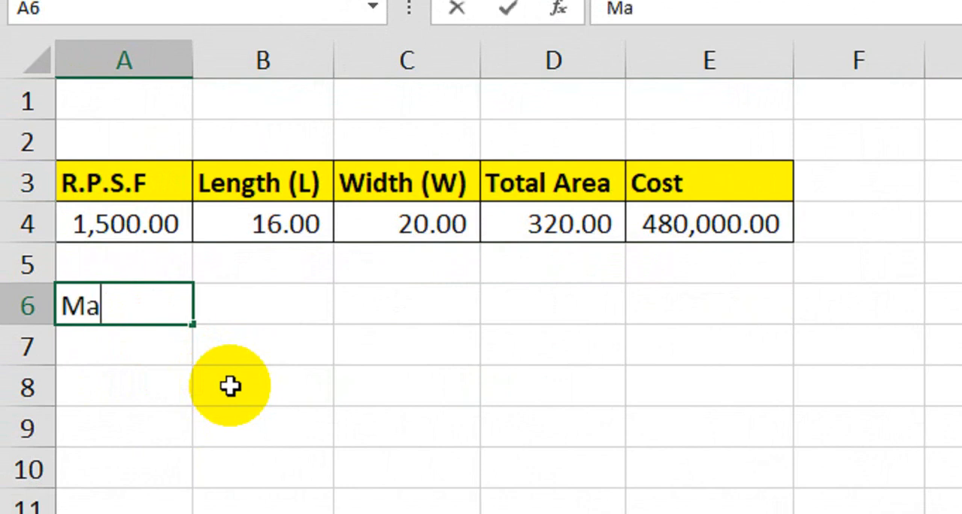
type("terial")
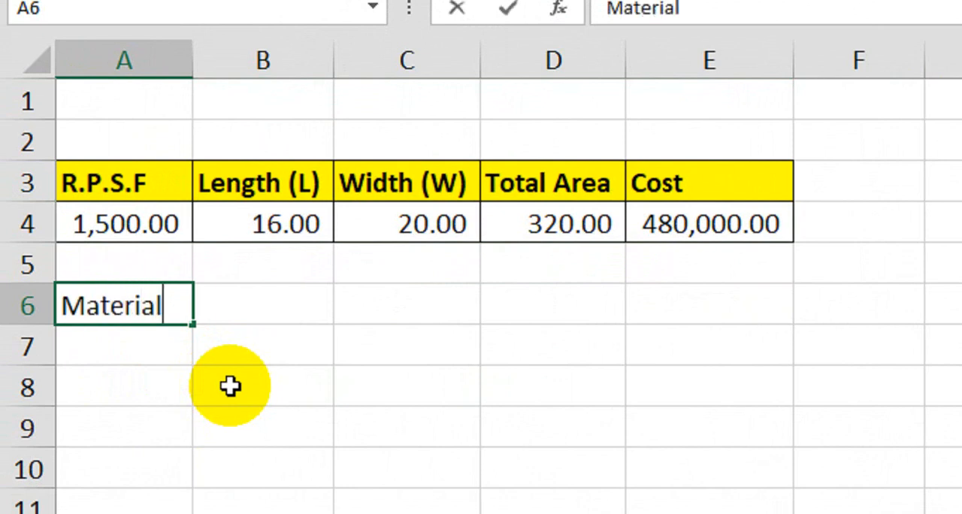
key("Return")
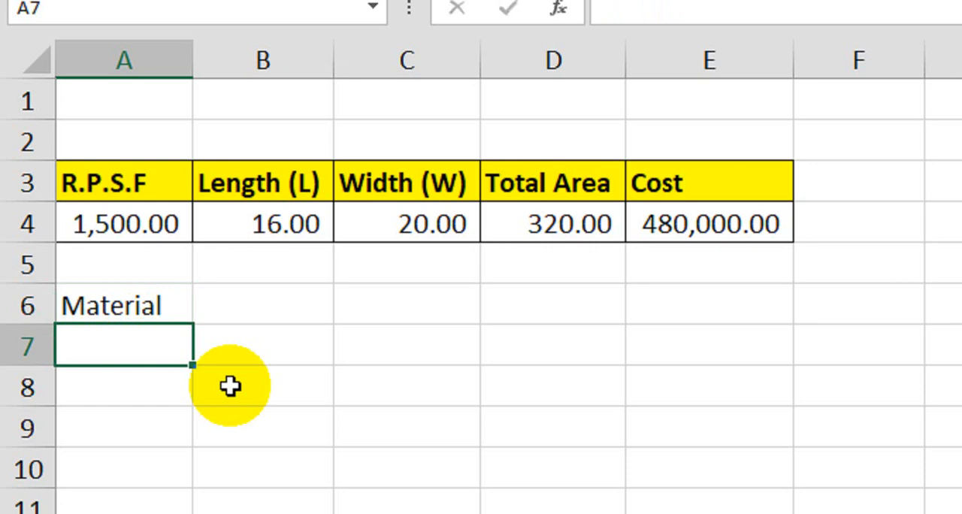
left_click_drag(174, 310, 389, 303)
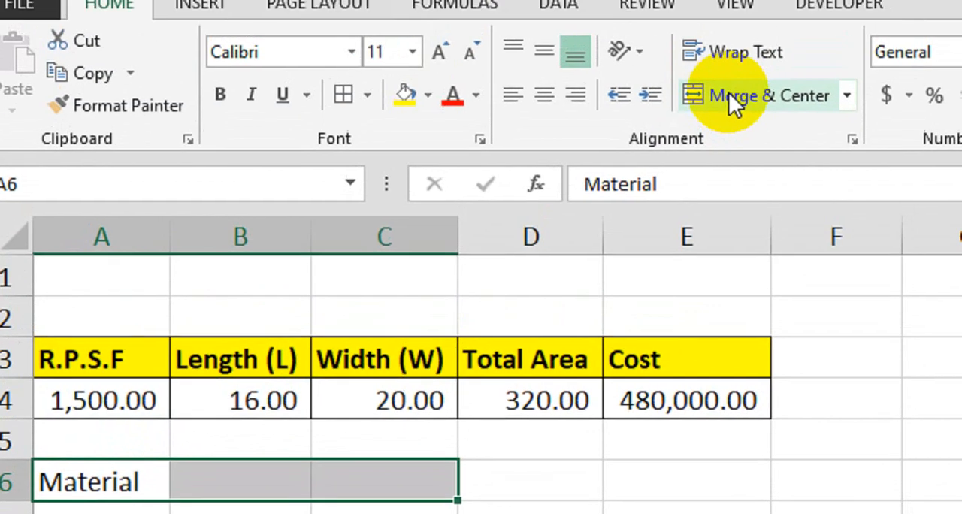
left_click(744, 4)
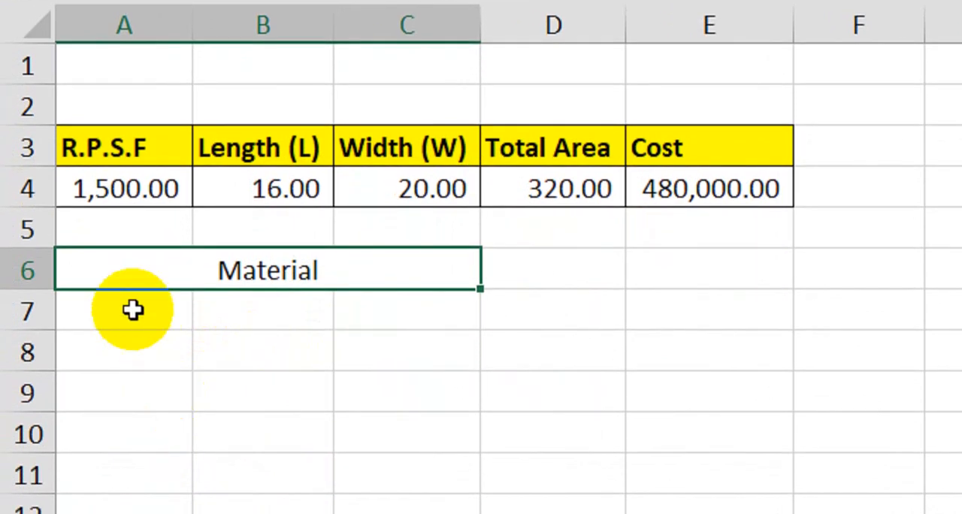
Step: List Cement, Bricks, Tiles and Door in cells A7 to A10 under the Material heading
left_click(133, 310)
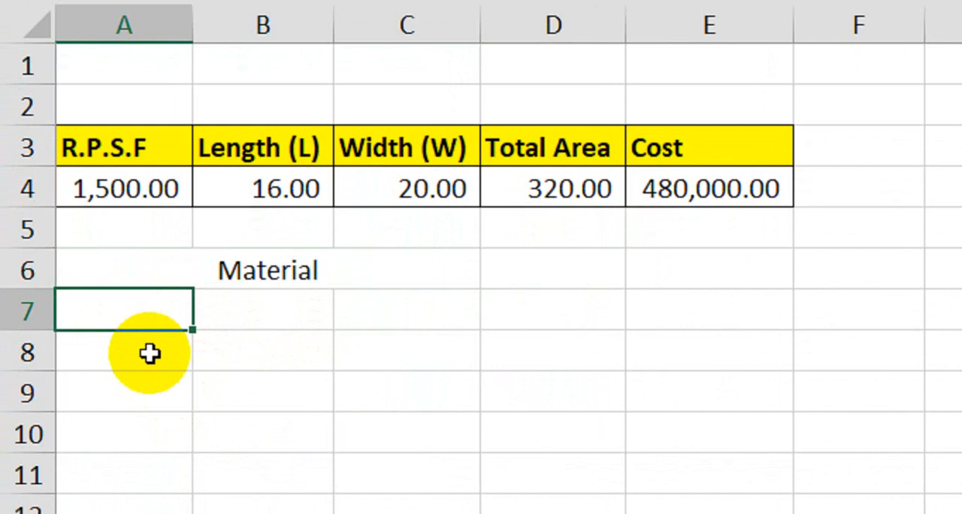
type("Cement")
key("Return")
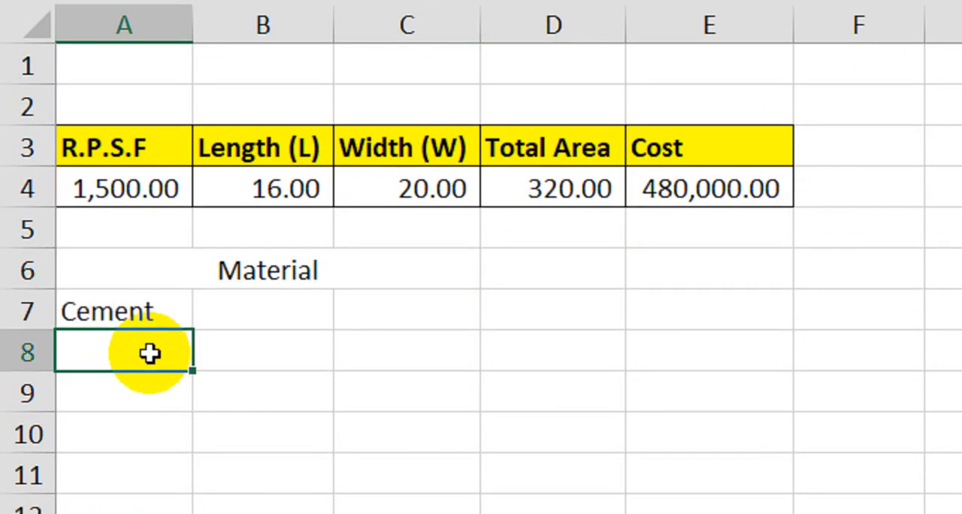
type("Bricks")
key("Return")
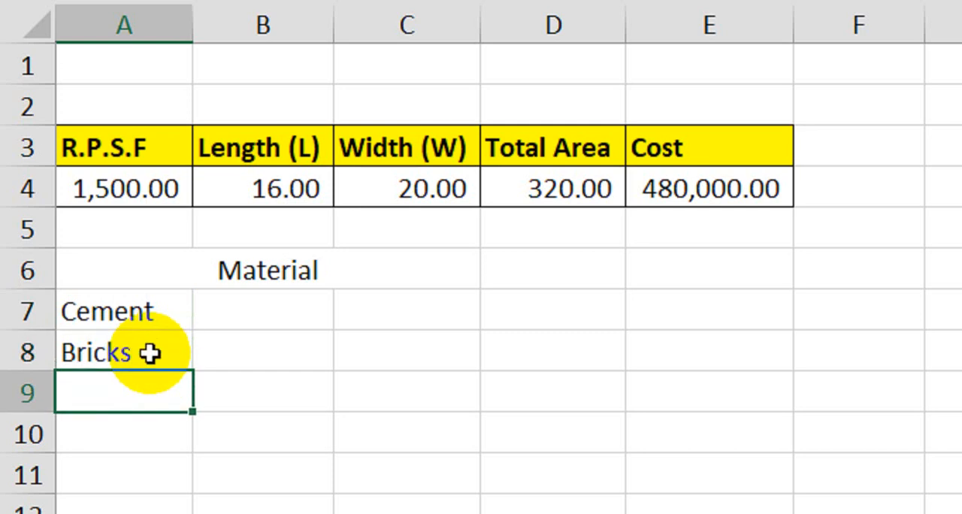
type("Tiles")
key("Return")
type("Doo")
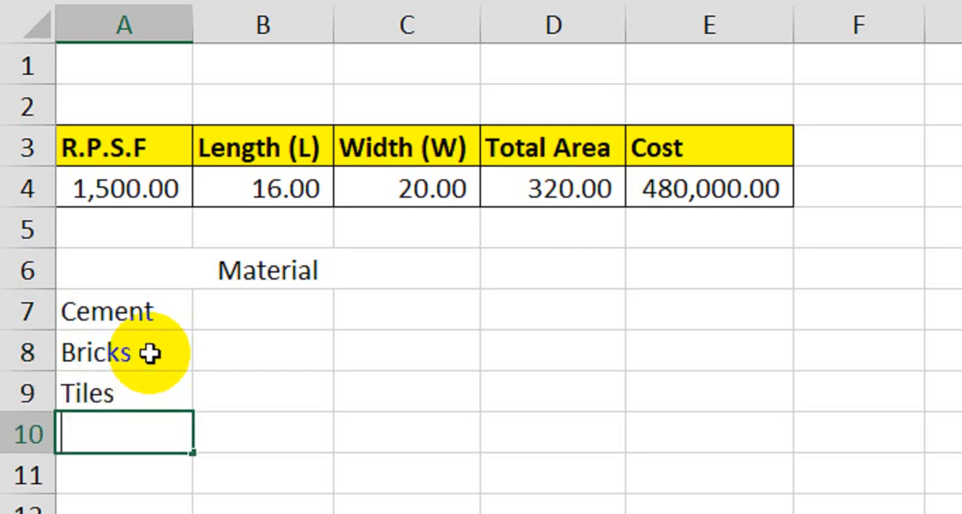
type("r")
key("Return")
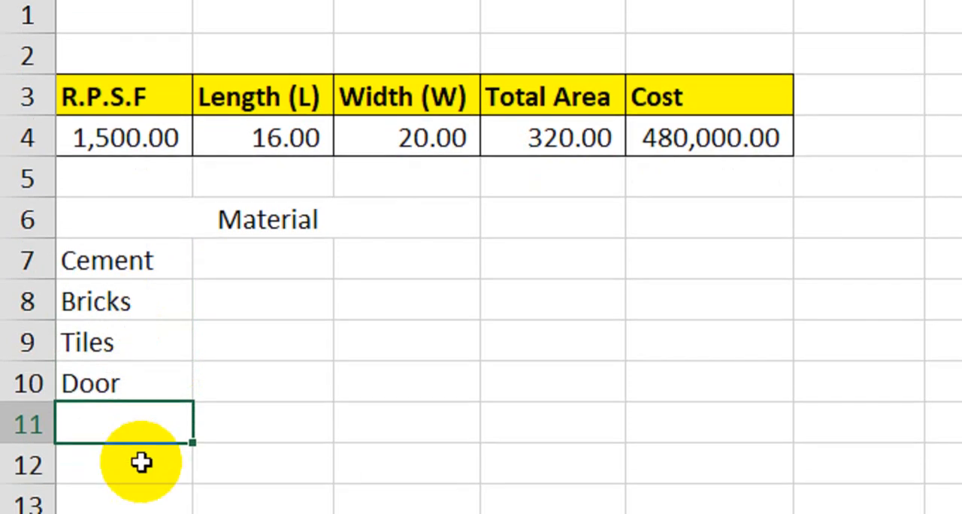
Step: Continue the material list with Window, Color, Electrician, Water Line and Sand in cells A11 to A15
type("Window")
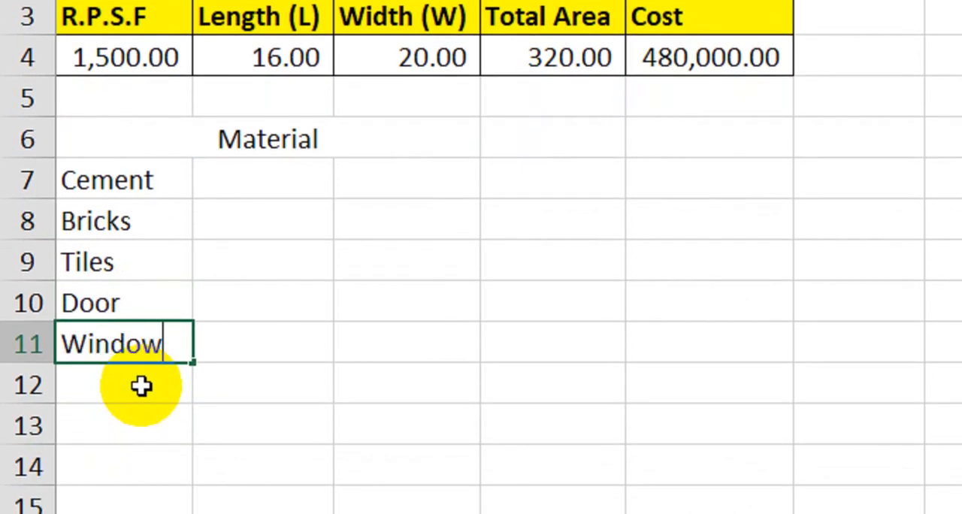
key("Return")
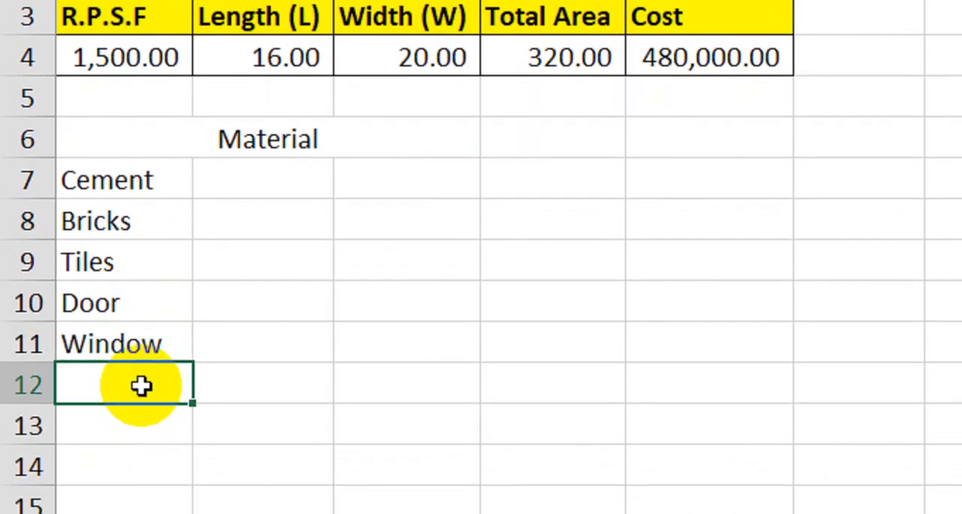
type("Color")
key("Return")
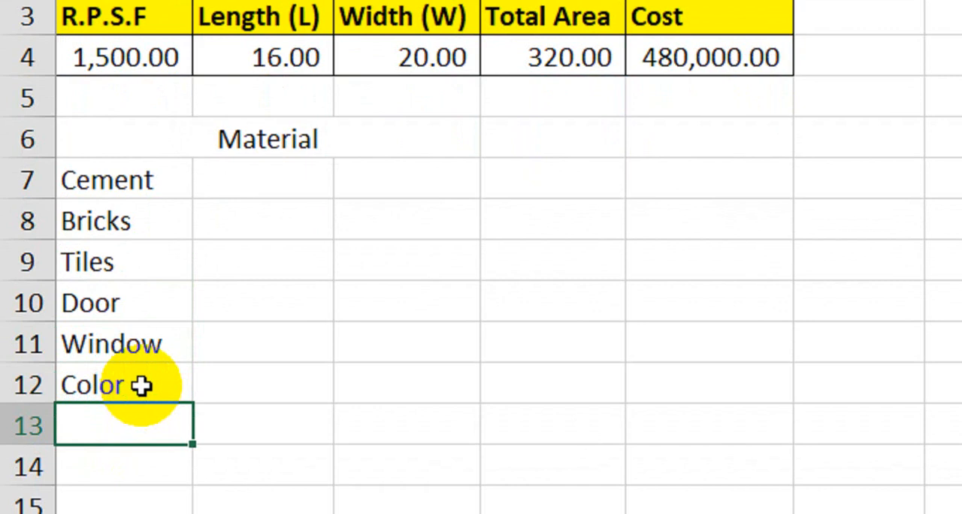
type("Elect")
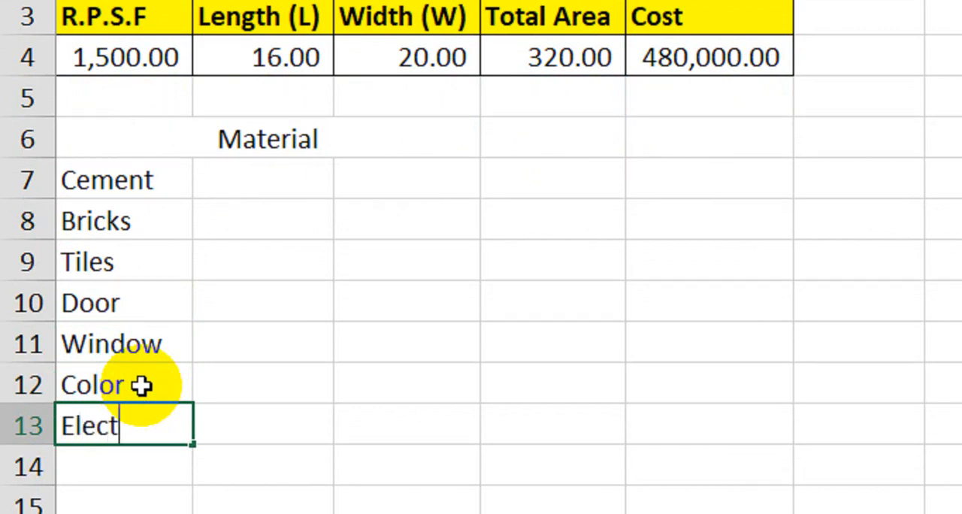
type("rician")
key("Return")
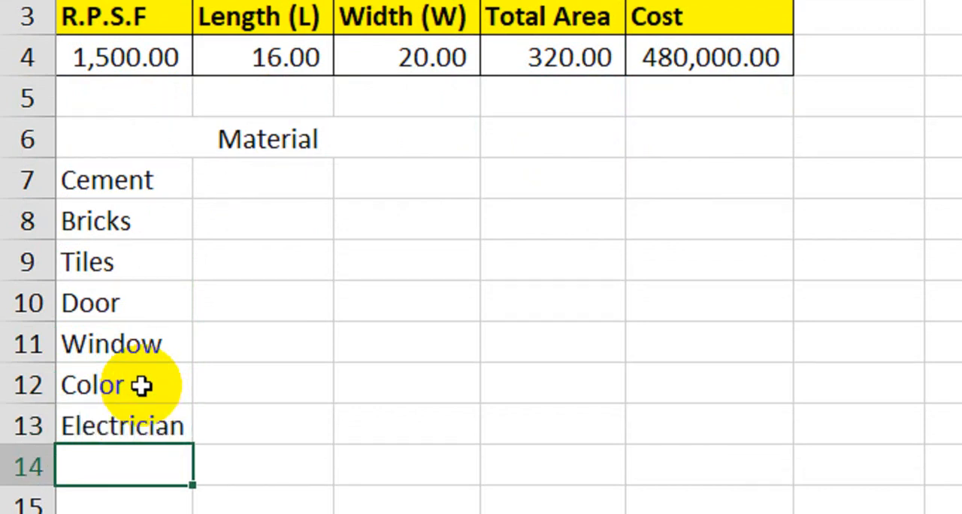
scroll(143, 386, "down", 1)
type("Wat")
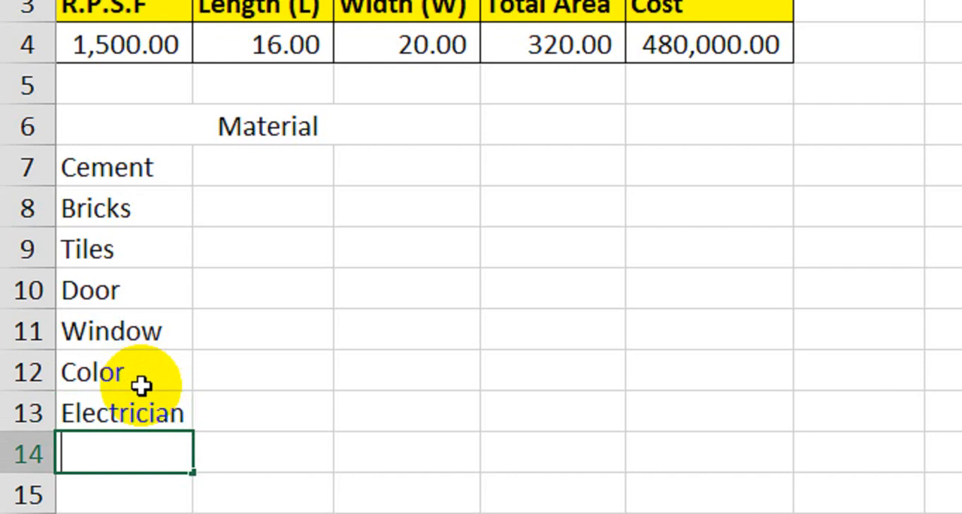
type("er Line")
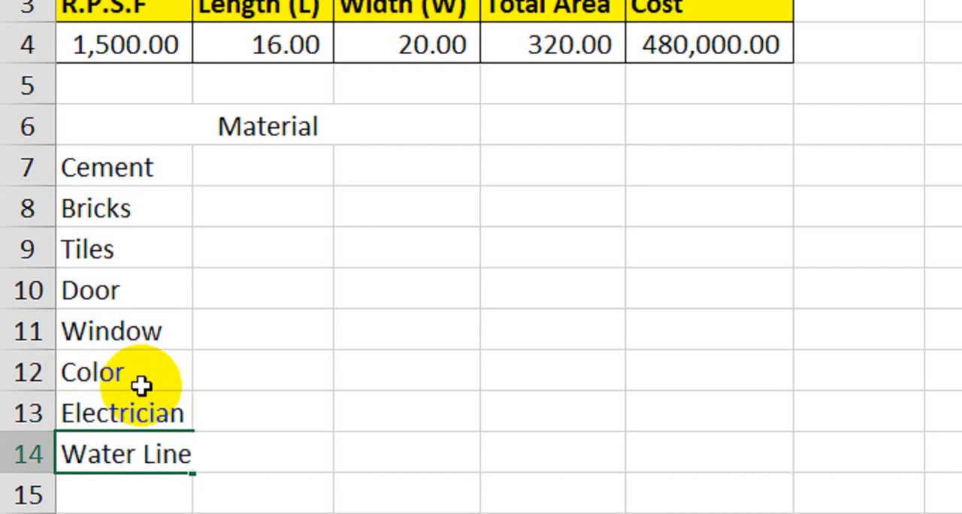
key("Return")
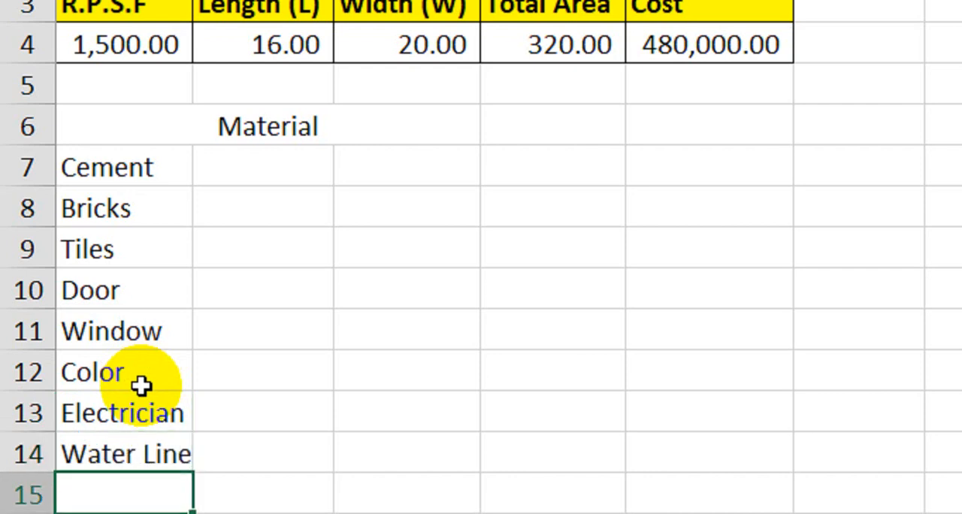
type("Sand")
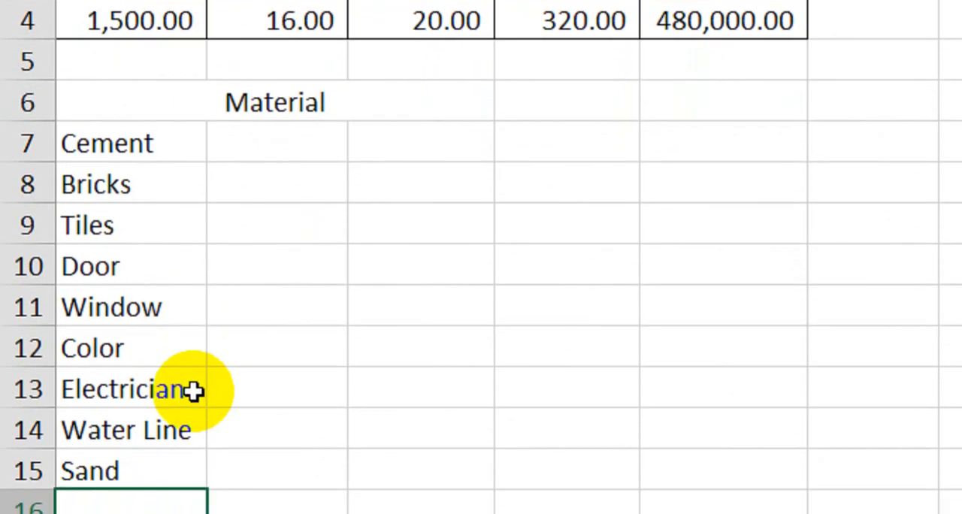
Step: Merge columns A to C across in each row of the material list, A6:C15
left_click_drag(263, 101, 248, 475)
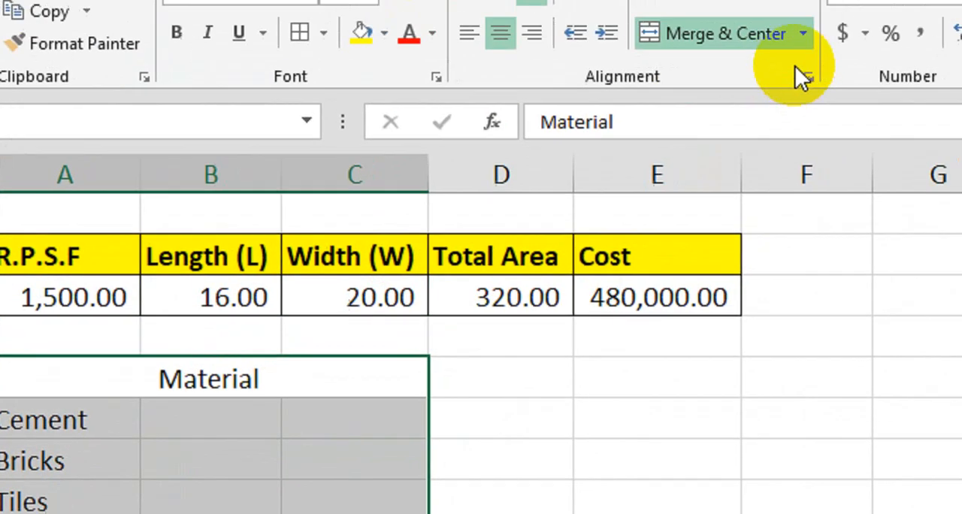
left_click(803, 35)
left_click(693, 168)
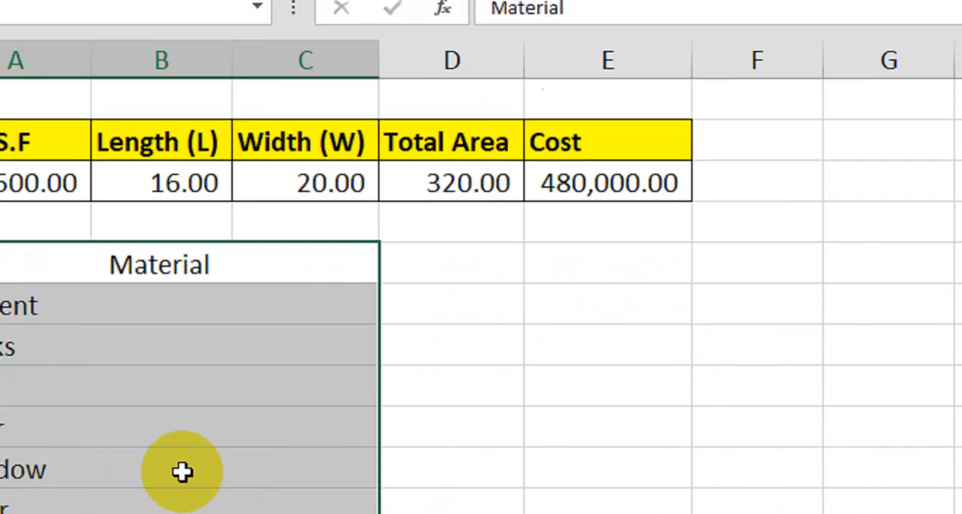
Step: Center the text horizontally in the merged material list, A6:C15
left_click(116, 513)
left_click_drag(205, 121, 209, 475)
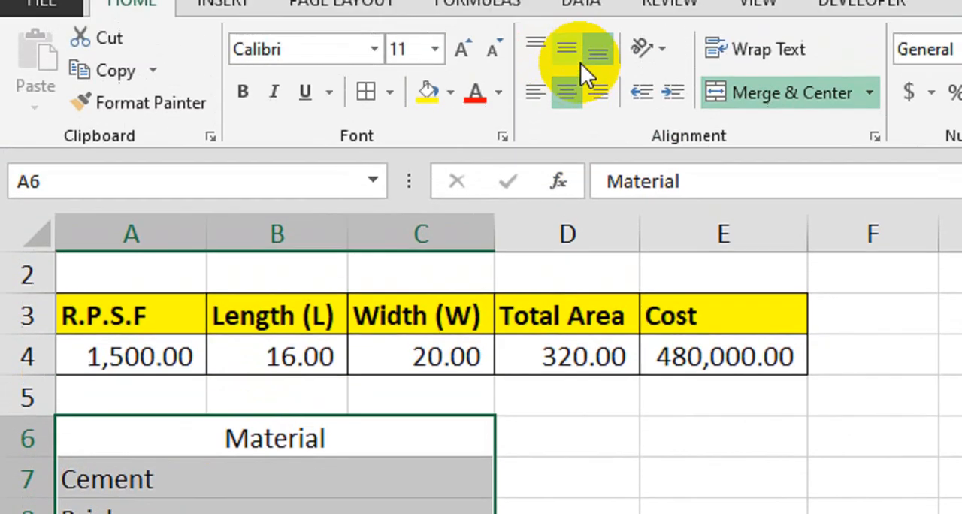
left_click(567, 91)
left_click(567, 91)
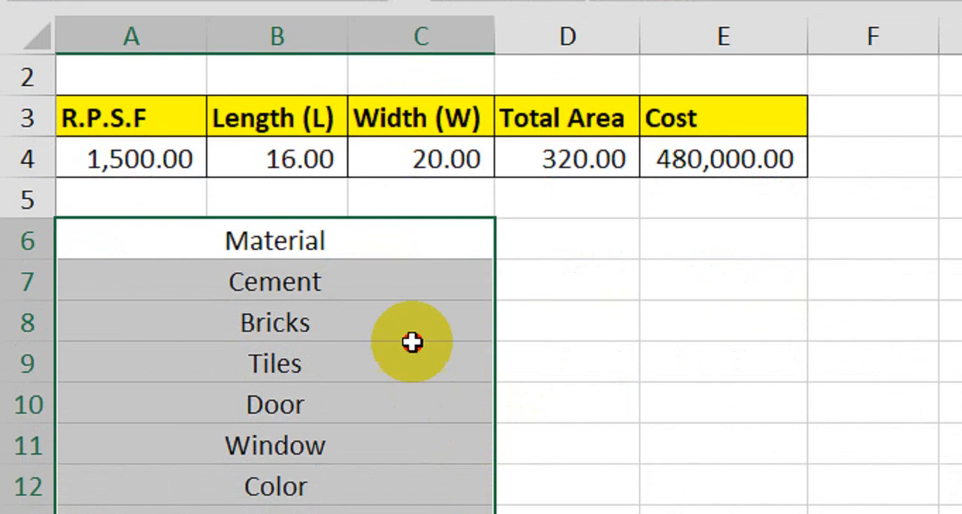
Step: Apply all borders to the material list from the Material row downward, across columns A to E
left_click_drag(411, 392, 387, 366)
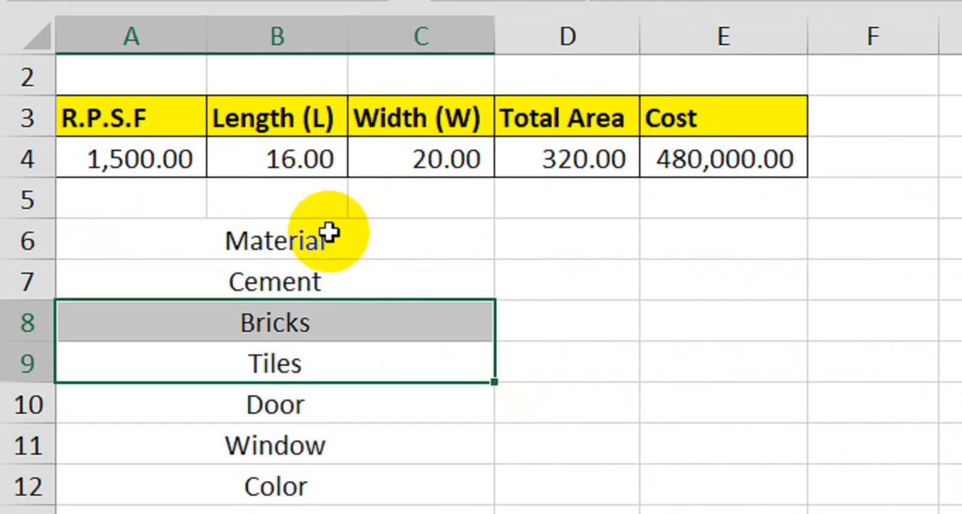
left_click_drag(329, 279, 704, 485)
left_click_drag(704, 440, 715, 449)
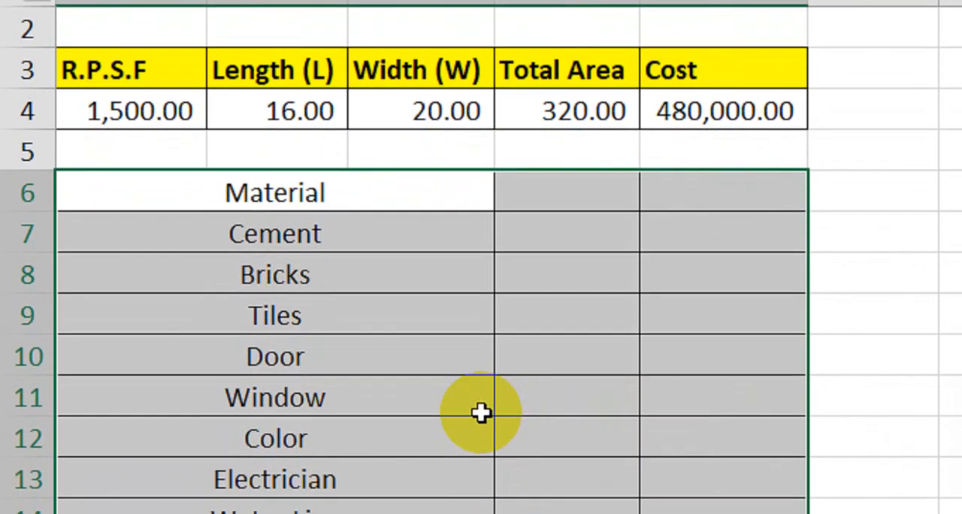
scroll(481, 409, "down", 1)
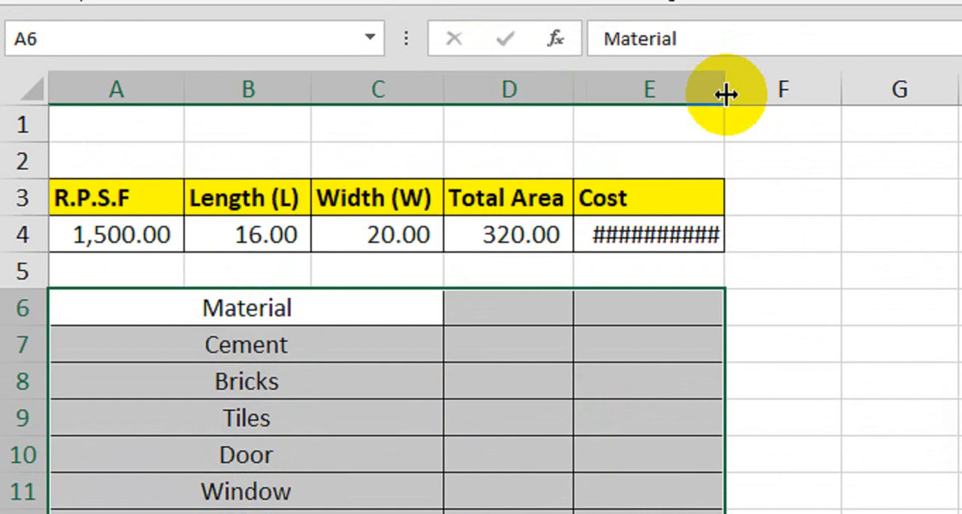
double_click(726, 93)
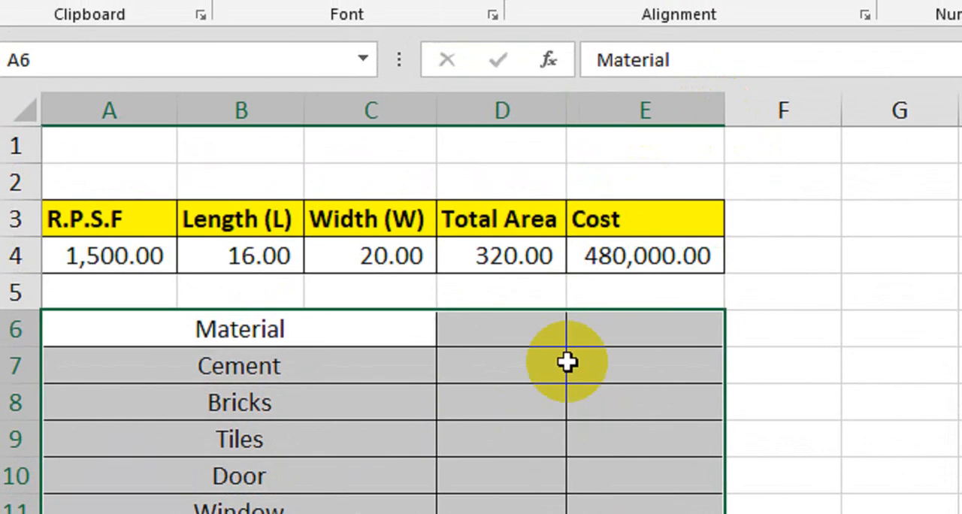
Step: Add the headings Percent in D6 and Cost in E6 beside the Material heading
left_click(515, 178)
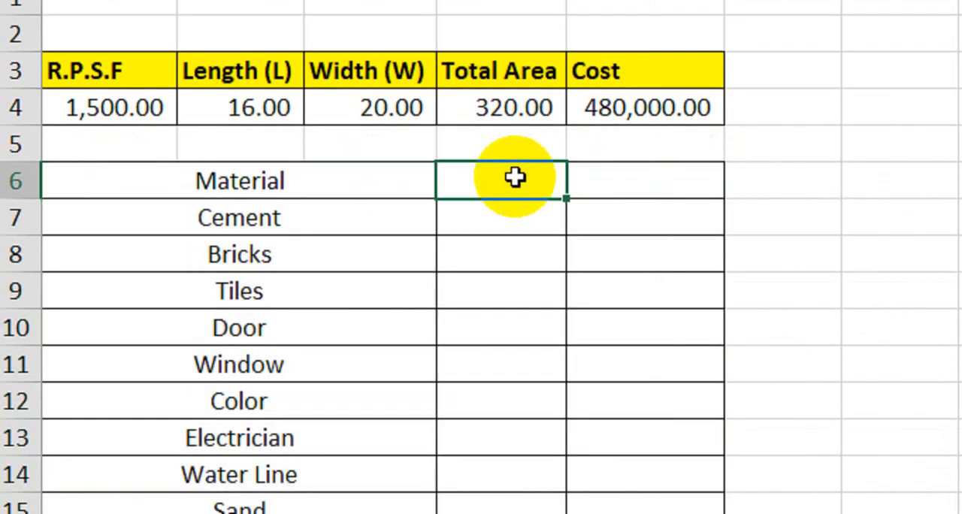
type("Percent")
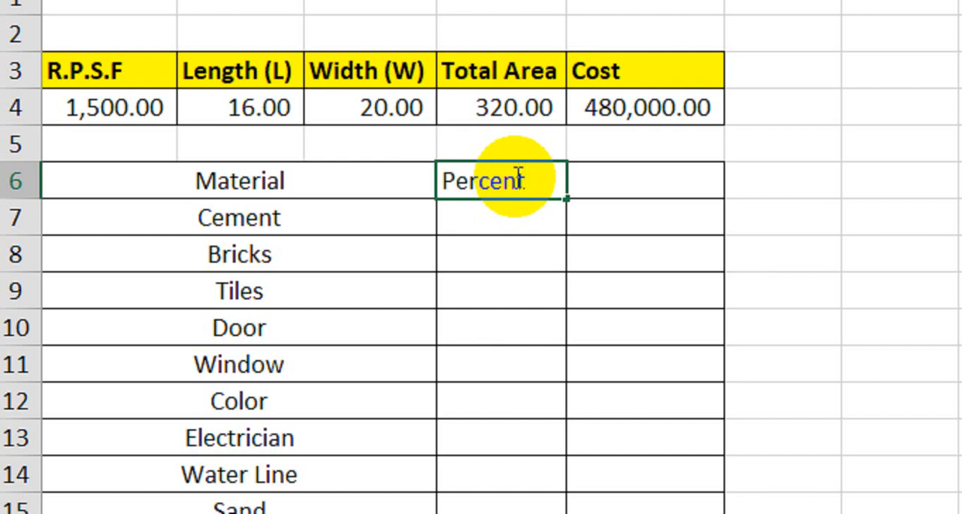
key("Tab")
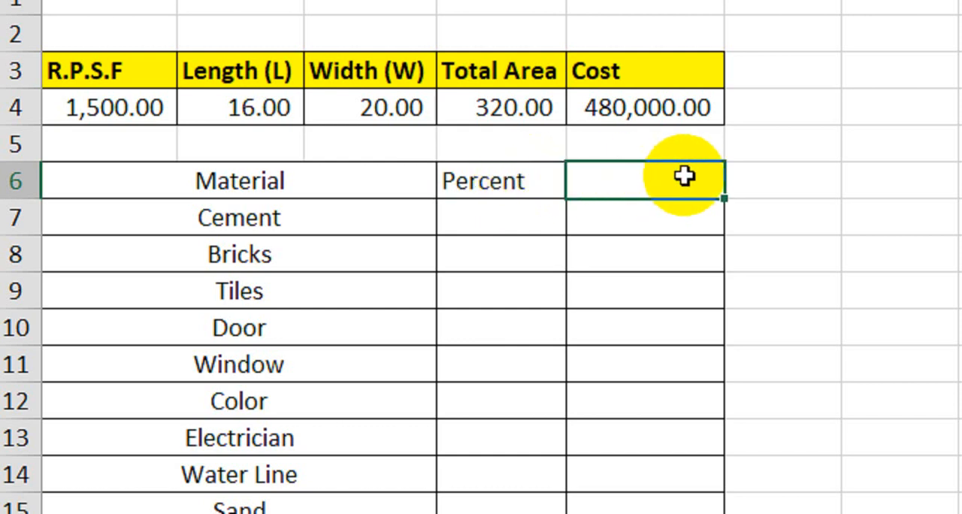
type("Cost")
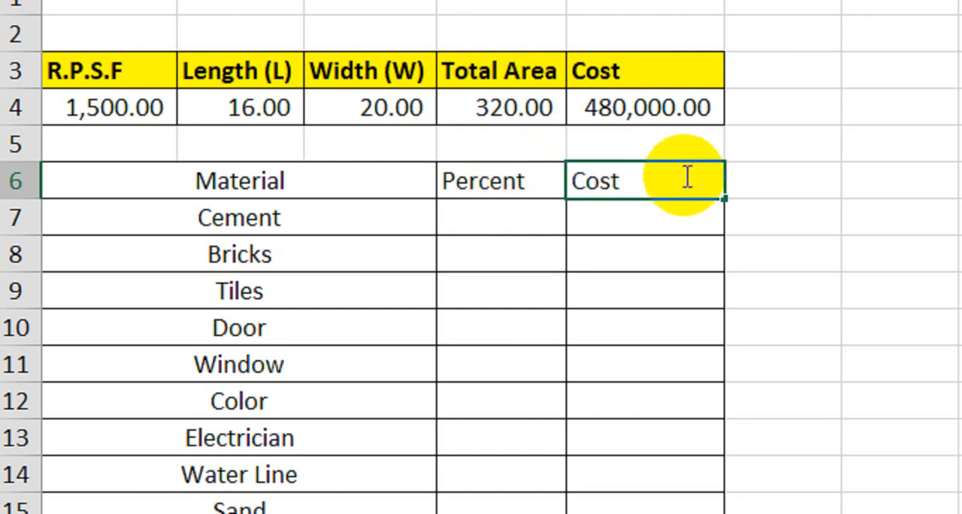
key("Return")
Step: Format the Material, Percent and Cost header row, A6:E6, with a black fill and bold white text
left_click_drag(388, 176, 594, 174)
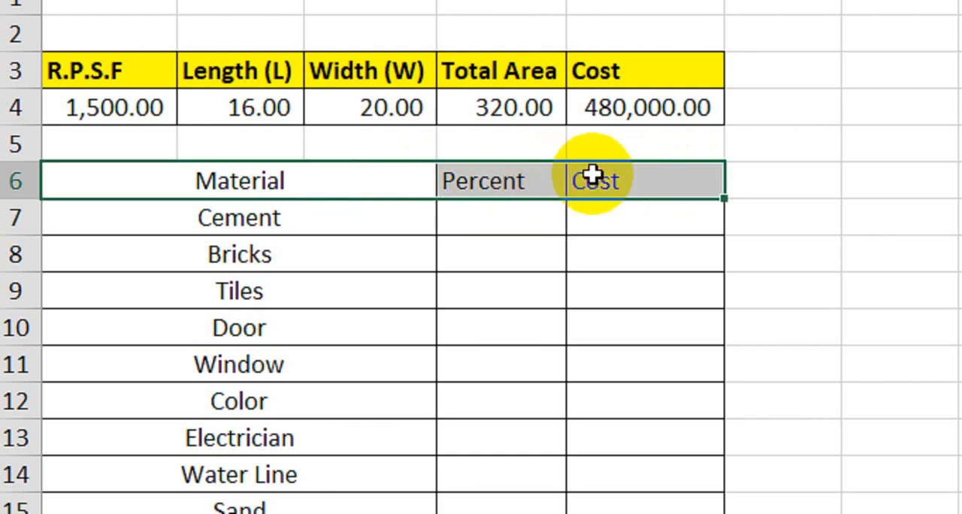
left_click(441, 91)
left_click(468, 239)
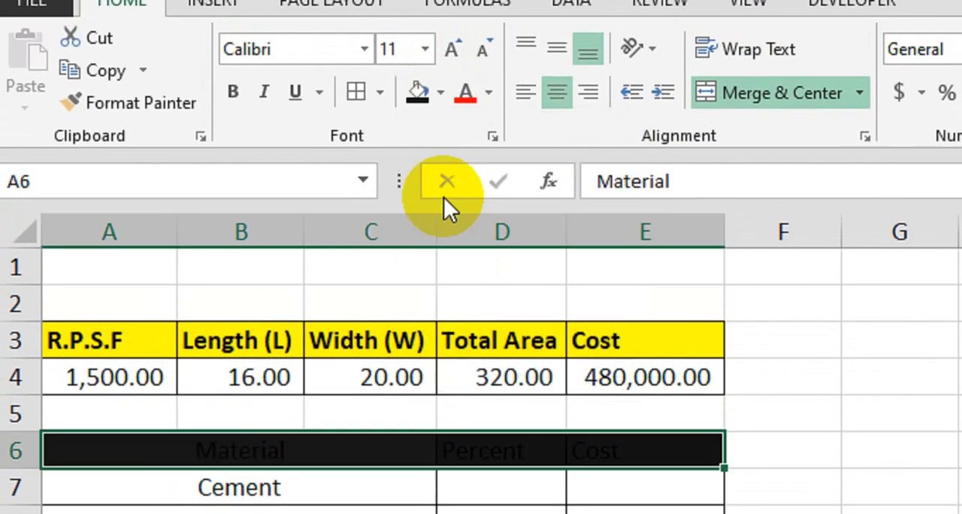
left_click(488, 91)
left_click(470, 188)
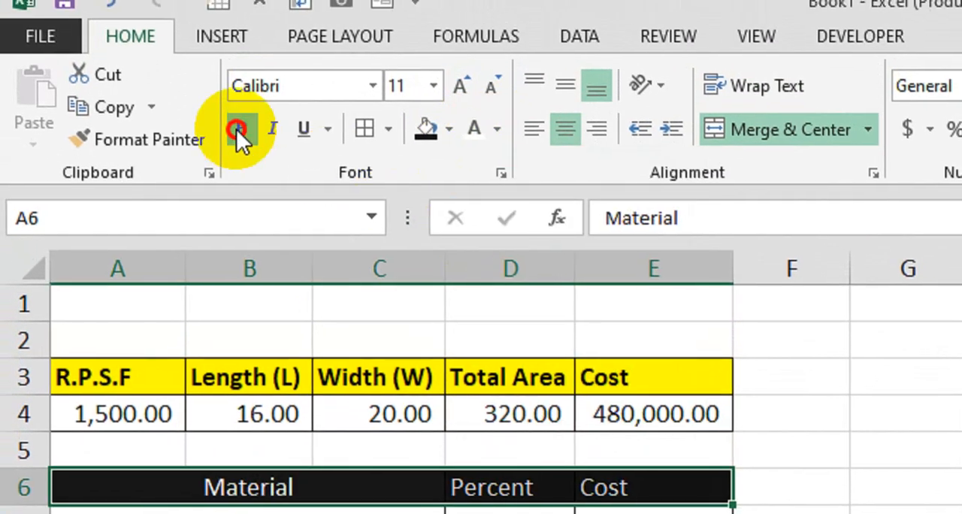
left_click(238, 130)
left_click(406, 442)
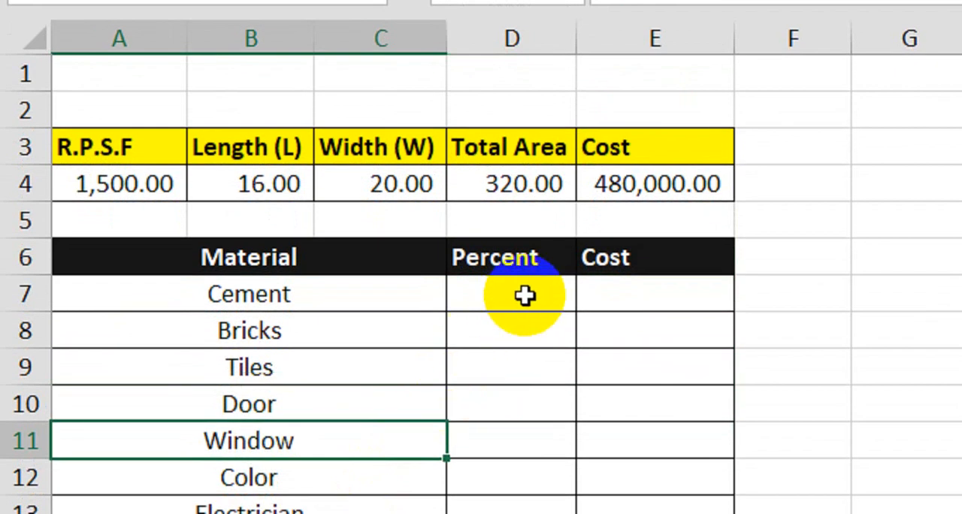
Step: Enter 16 as the Cement percentage in D7
left_click(525, 295)
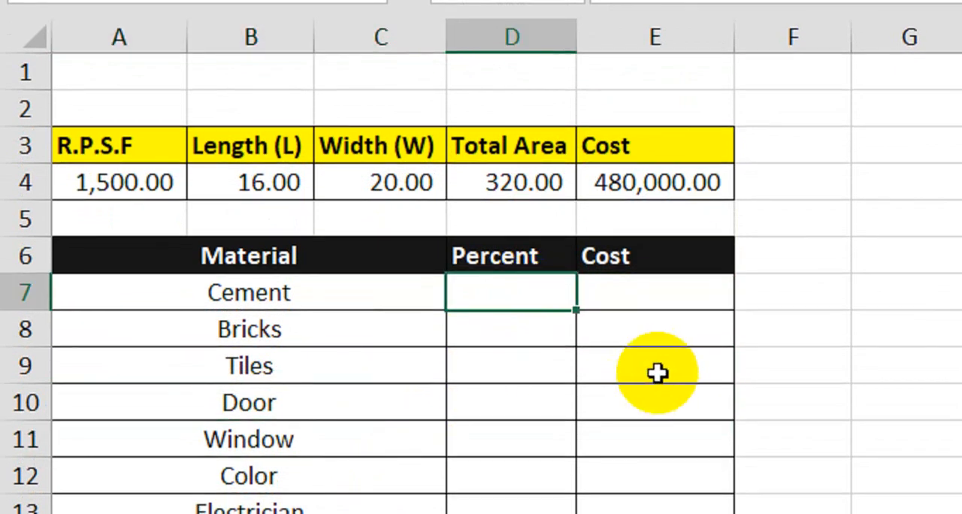
type("16")
key("Return")
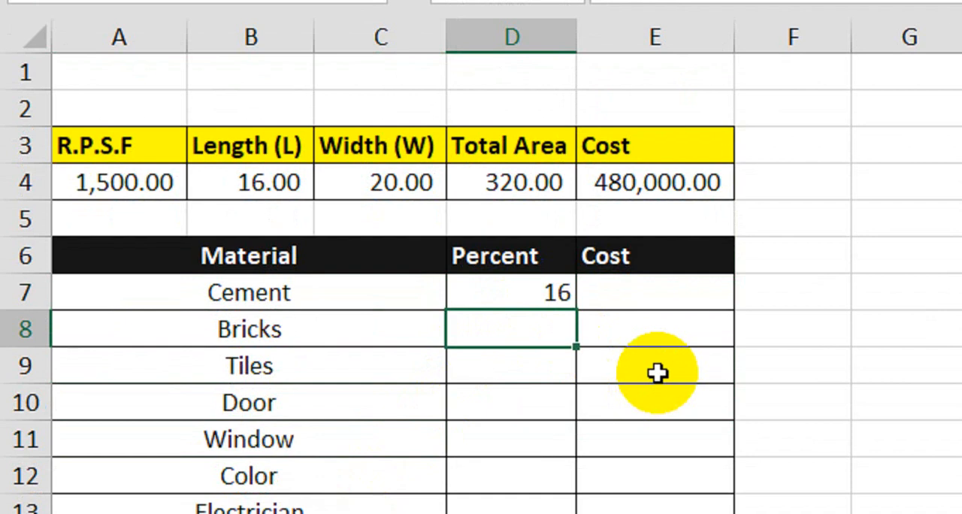
type("100")
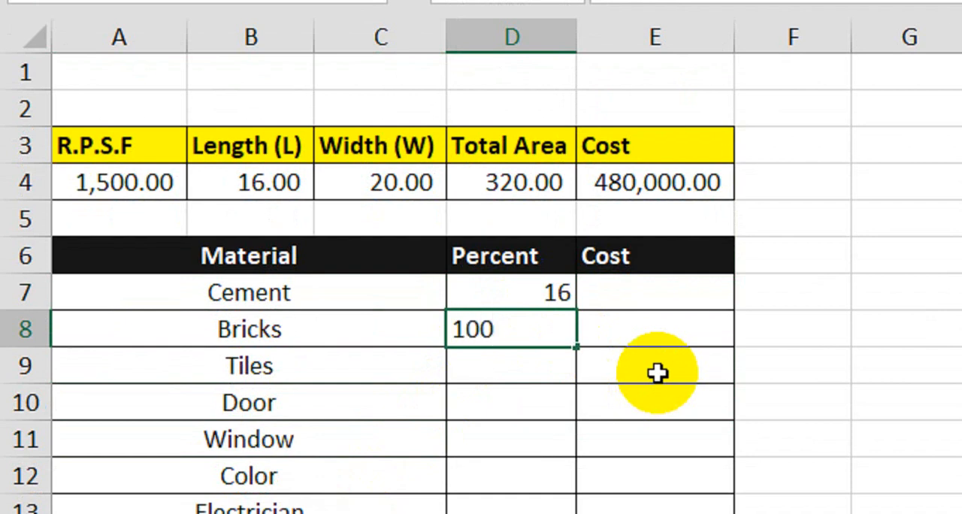
key("Return")
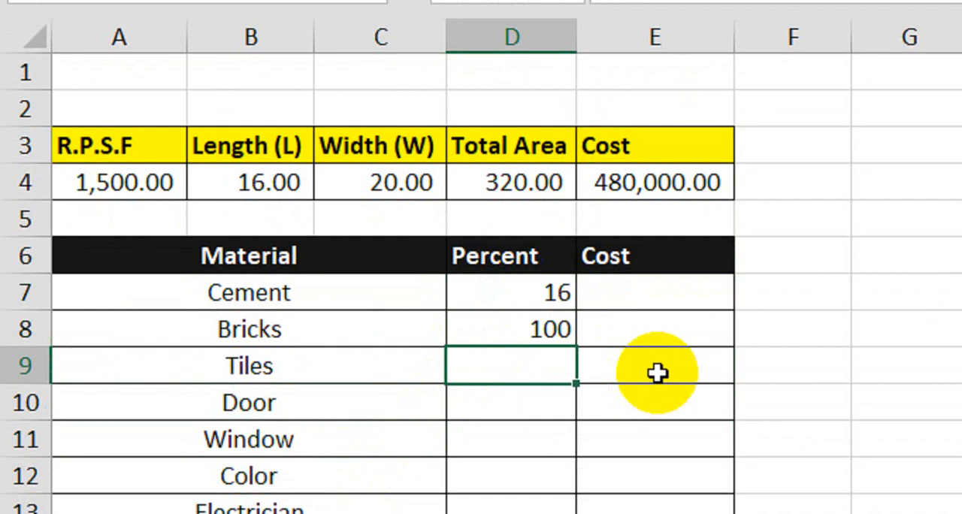
key("Up")
Step: Enter the percentages 15 for Bricks, 7 for Tiles, 3 for Door and 4 for Window in D8 to D11
type("15")
key("Return")
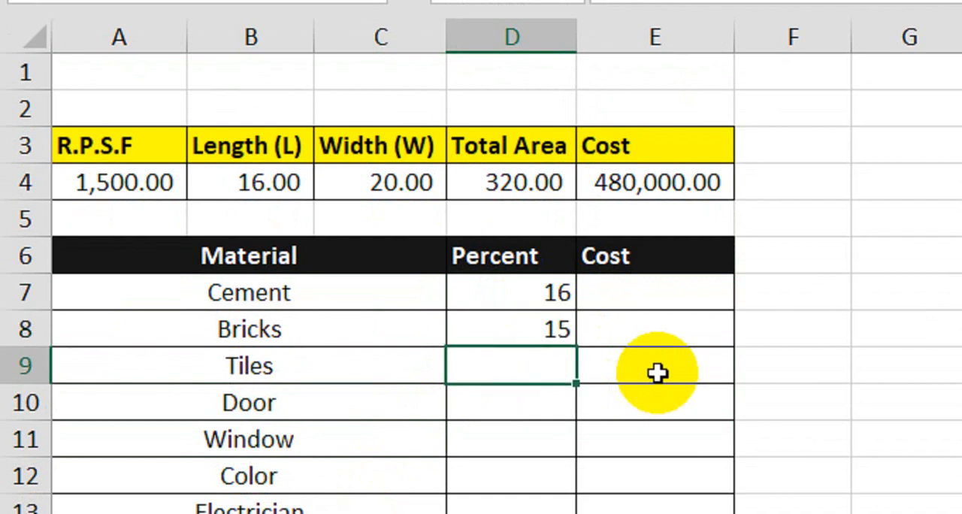
type("7")
key("Return")
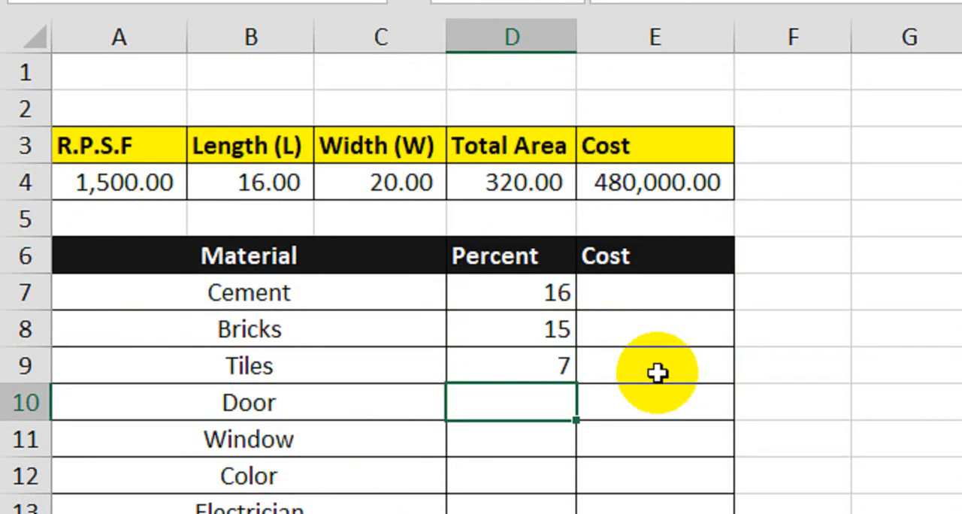
type("8")
key("BackSpace")
type("3")
key("Return")
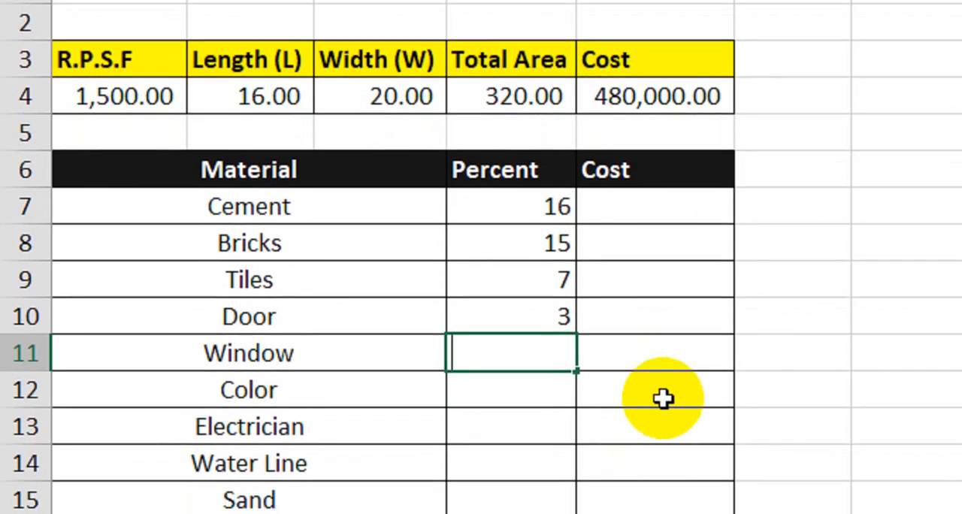
type("4")
key("Return")
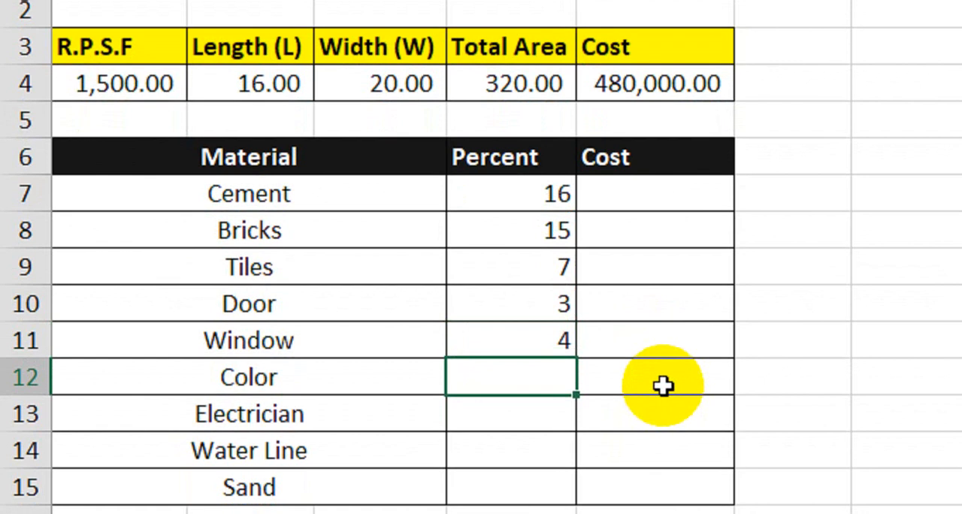
Step: Enter the percentages 12 for Color, 5 for Electrician, 6 for Water Line and 8 for Sand in D12 to D15
type("12")
key("Return")
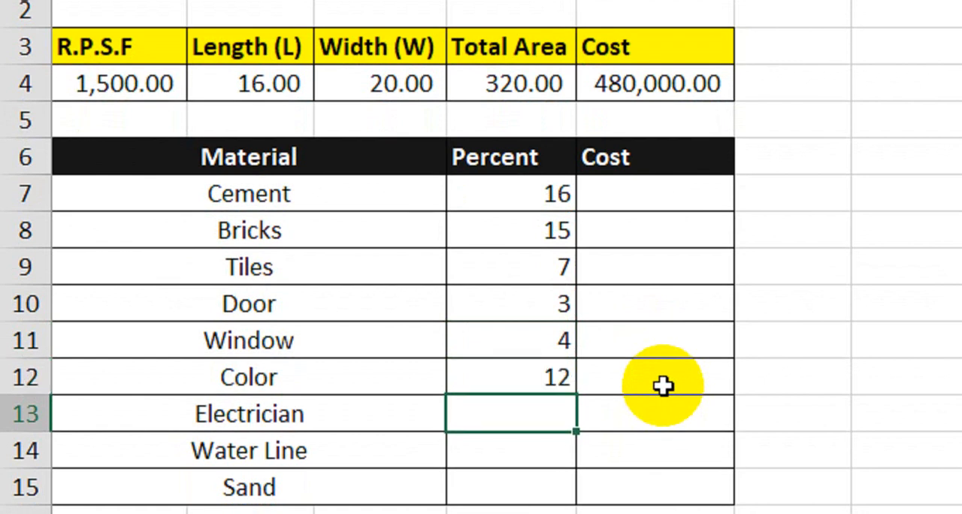
type("5")
key("Return")
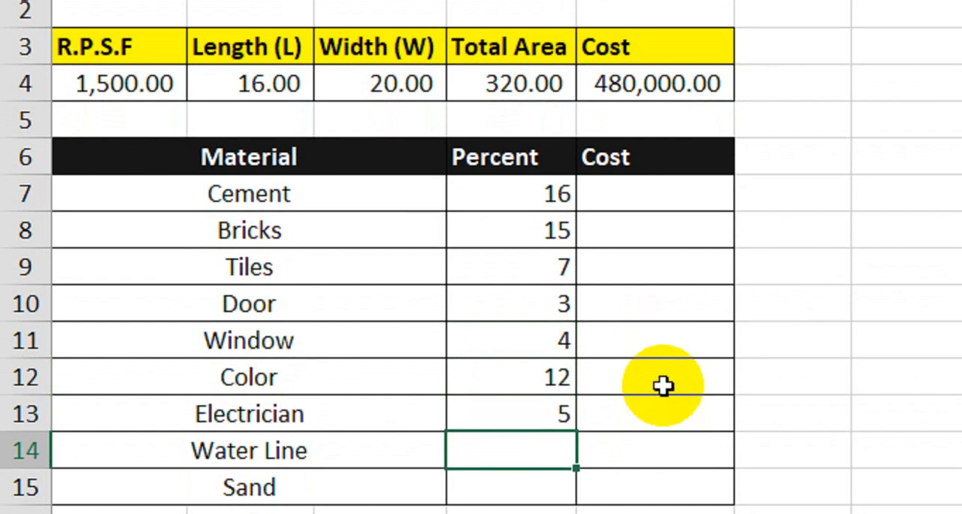
type("6")
key("Return")
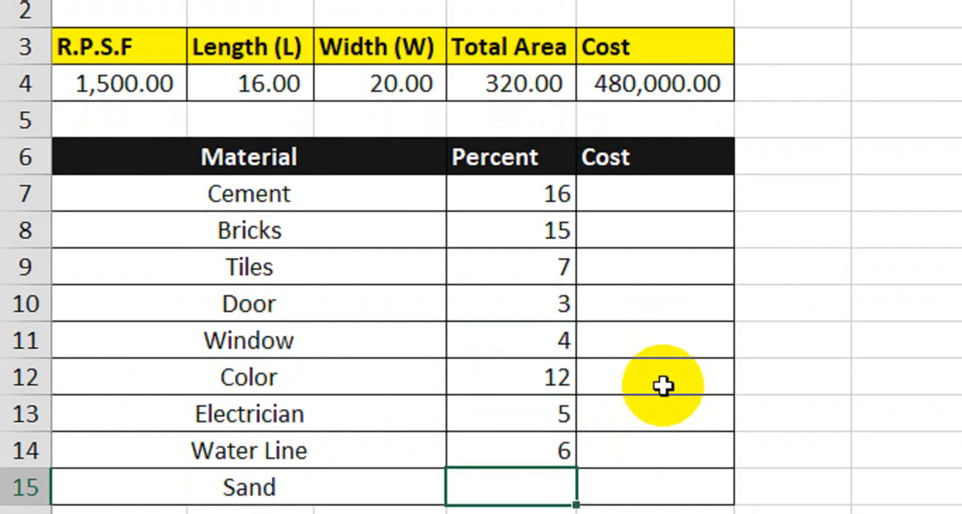
type("8")
key("Return")
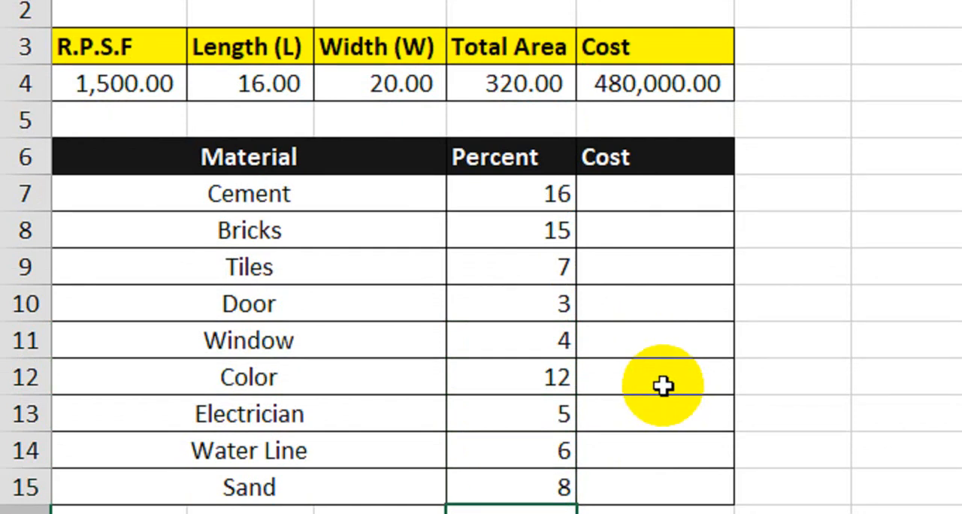
Step: Calculate the Cement cost in E7 with the formula =(D7/100)*$E$4, keeping the total cost reference absolute
left_click(654, 206)
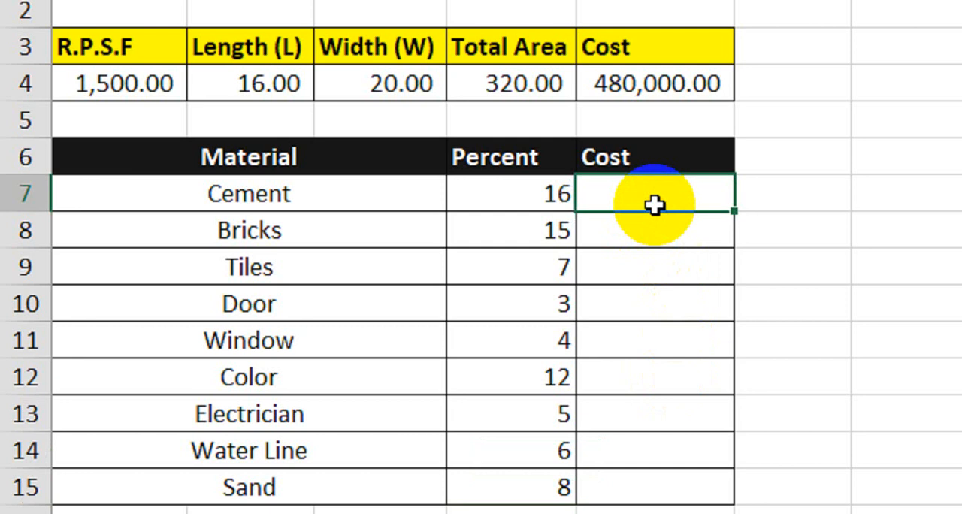
type("=(")
left_click(501, 200)
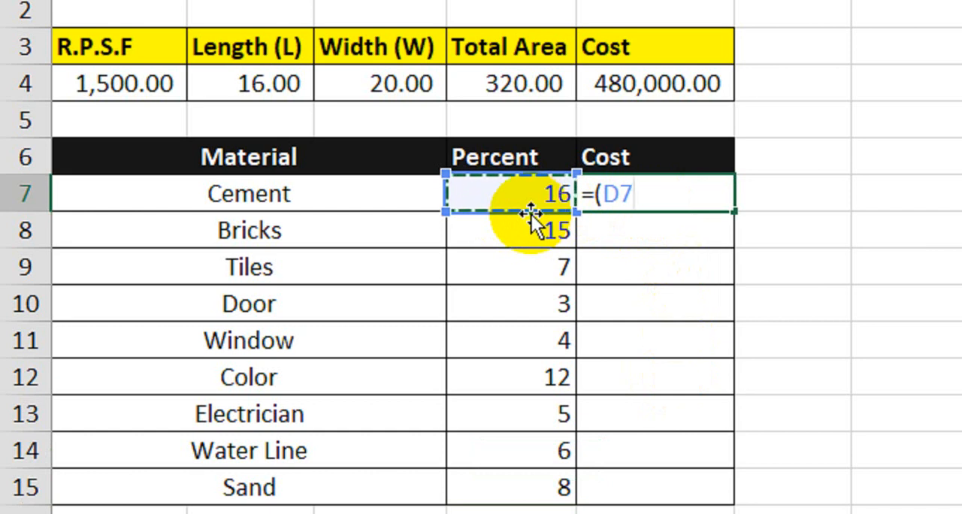
type("/100")
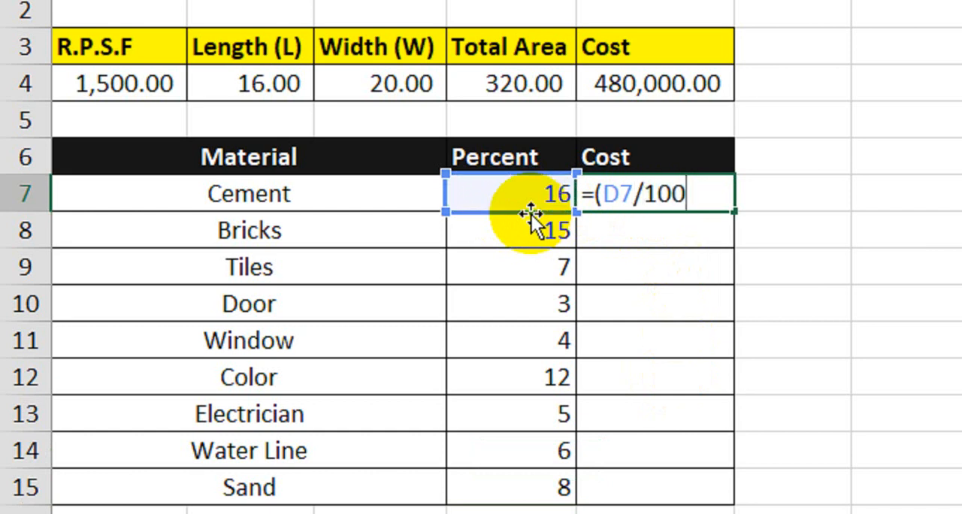
type(")*")
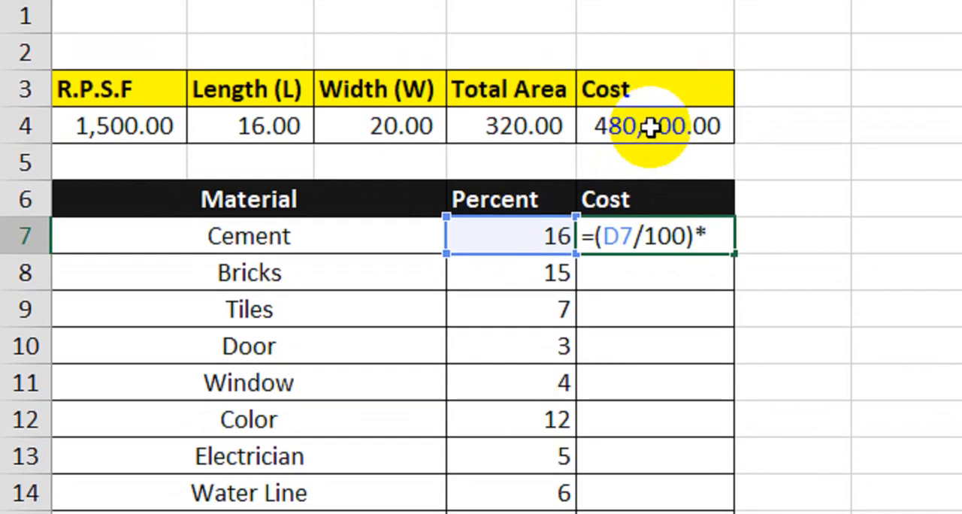
left_click(650, 86)
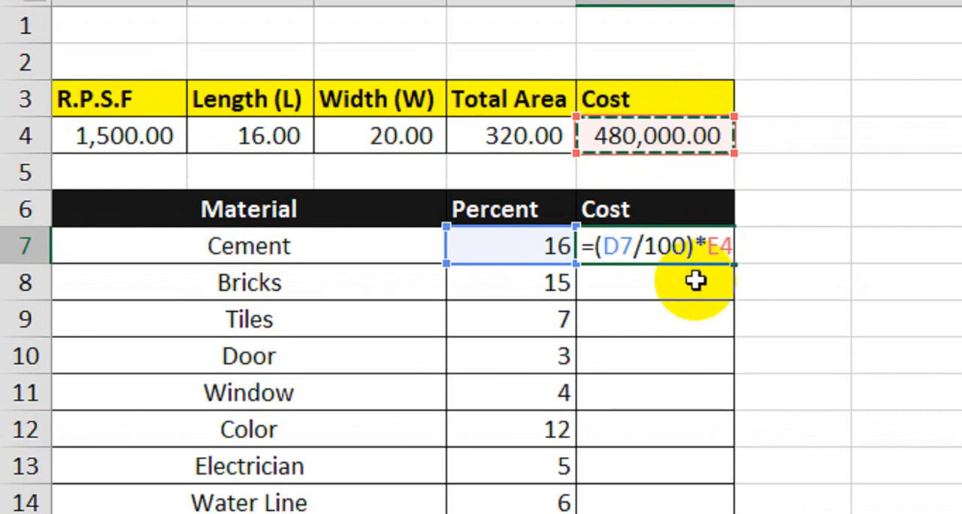
key("F4")
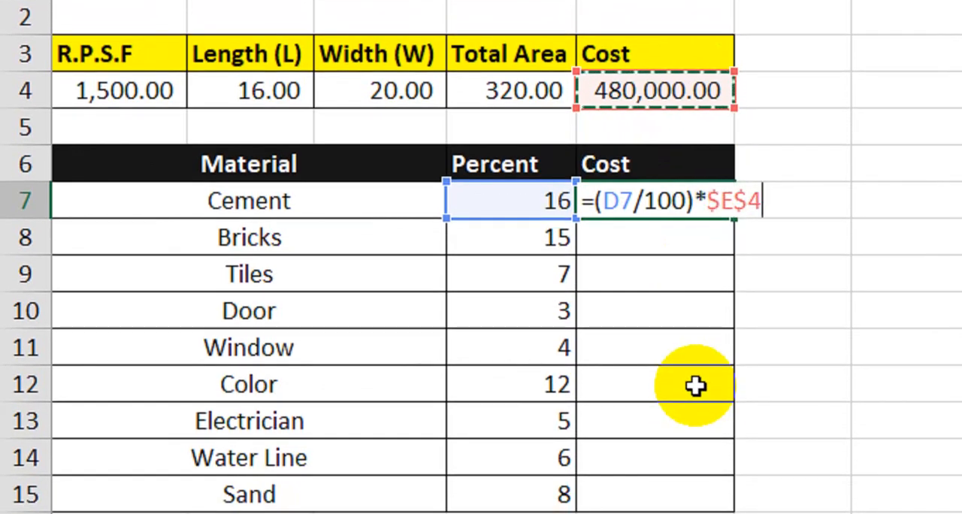
key("Return")
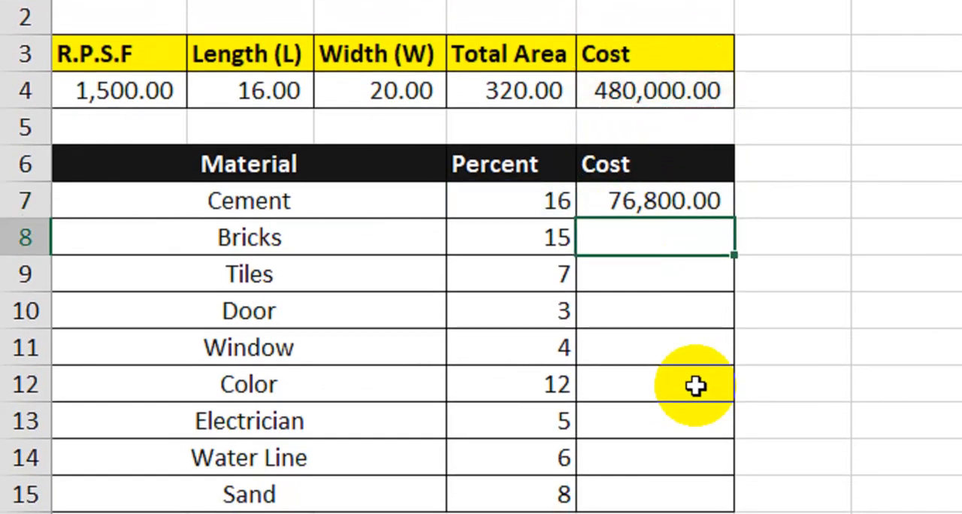
Step: Fill the Cement cost formula from E7 down through the Sand row, E15
left_click(677, 198)
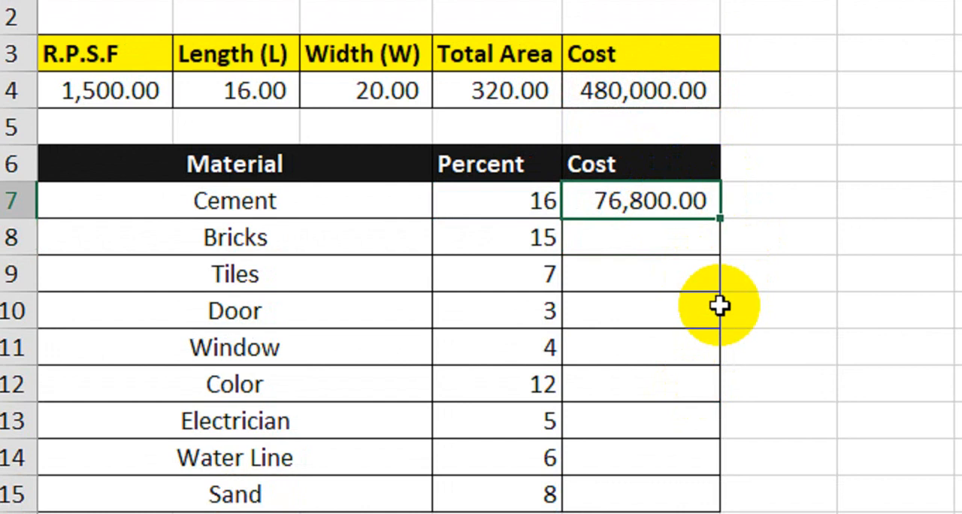
left_click_drag(722, 218, 704, 513)
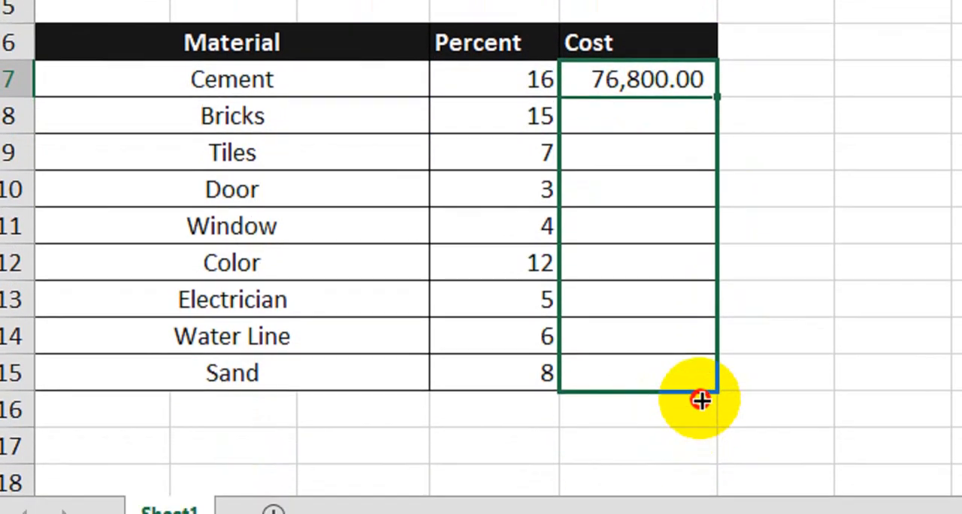
left_click_drag(701, 402, 702, 382)
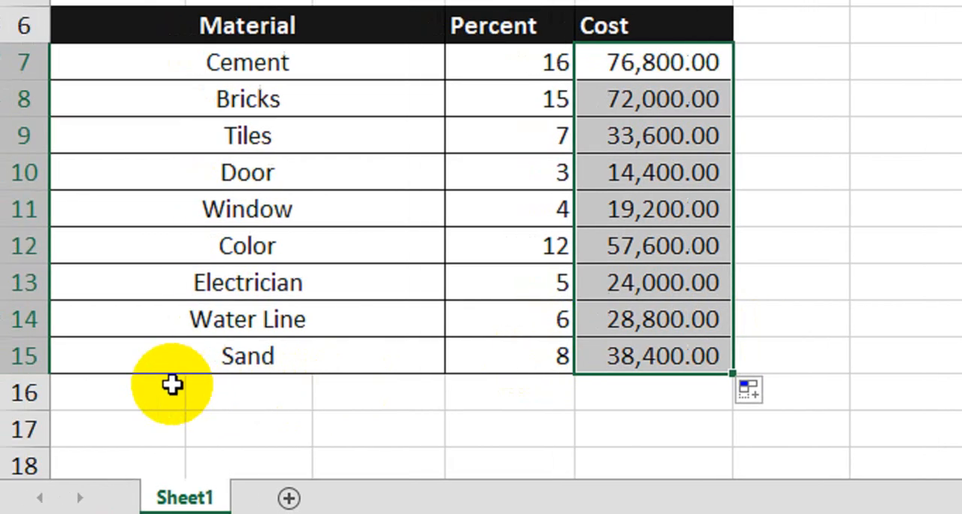
Step: Merge and center cells A16 to C16 below Sand and enter the label Total Cost there
left_click_drag(166, 390, 401, 391)
left_click(768, 11)
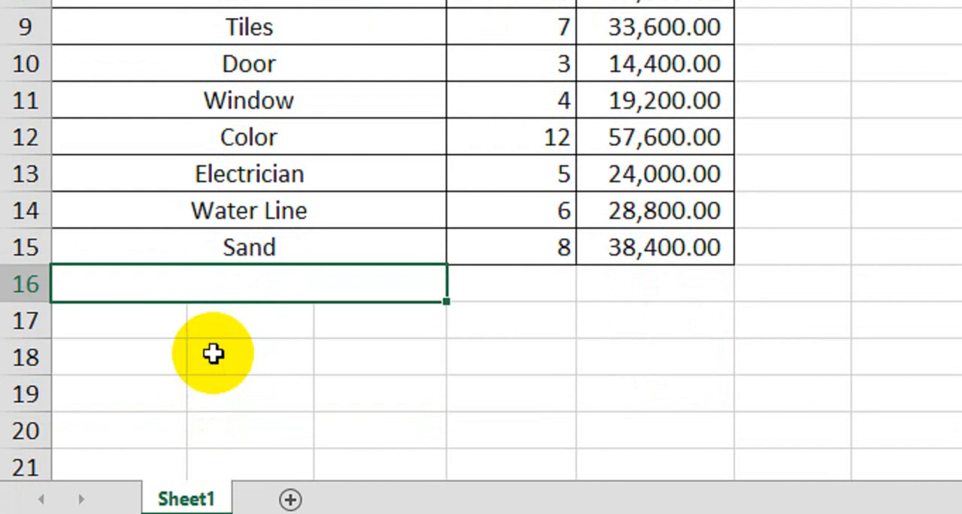
type("Total ")
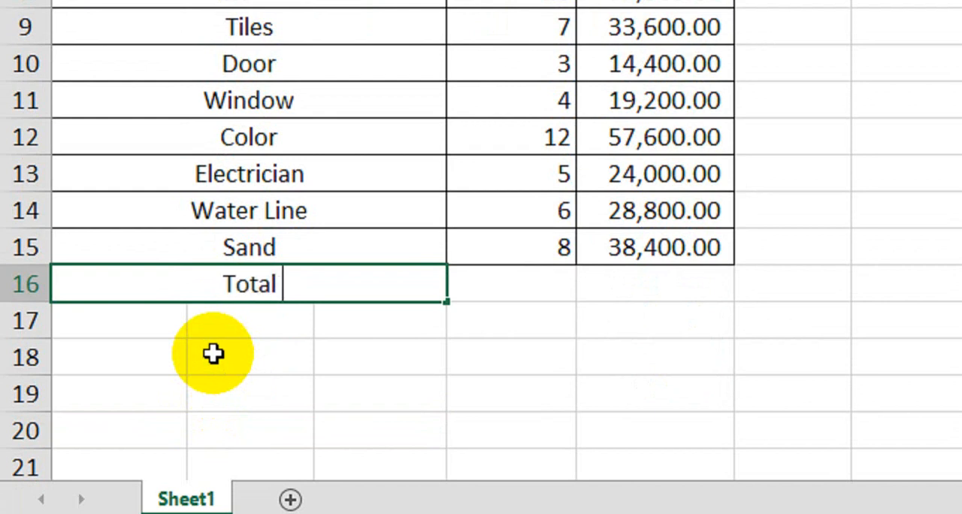
type("Cost")
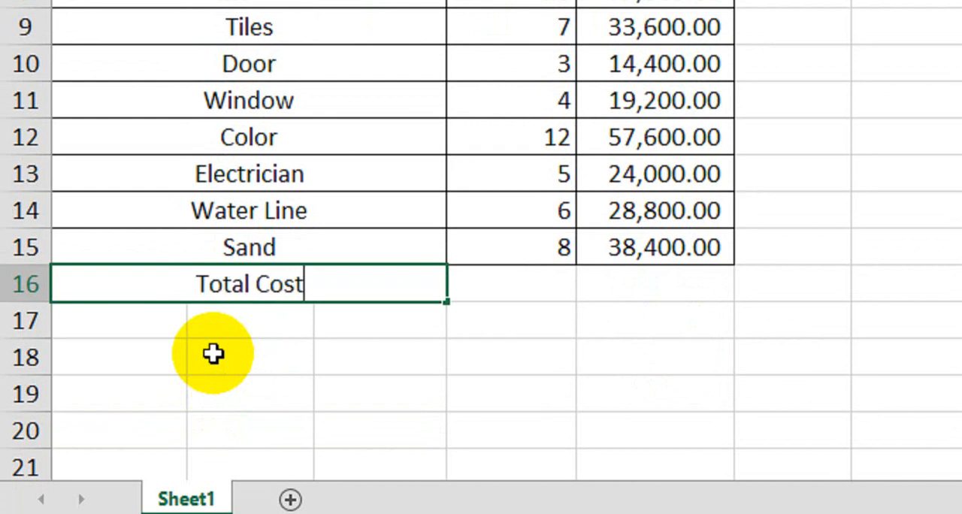
key("Return")
Step: Enter the label Labour in A17 and Construction Amount in A18 beneath Total Cost
type("LAbour")
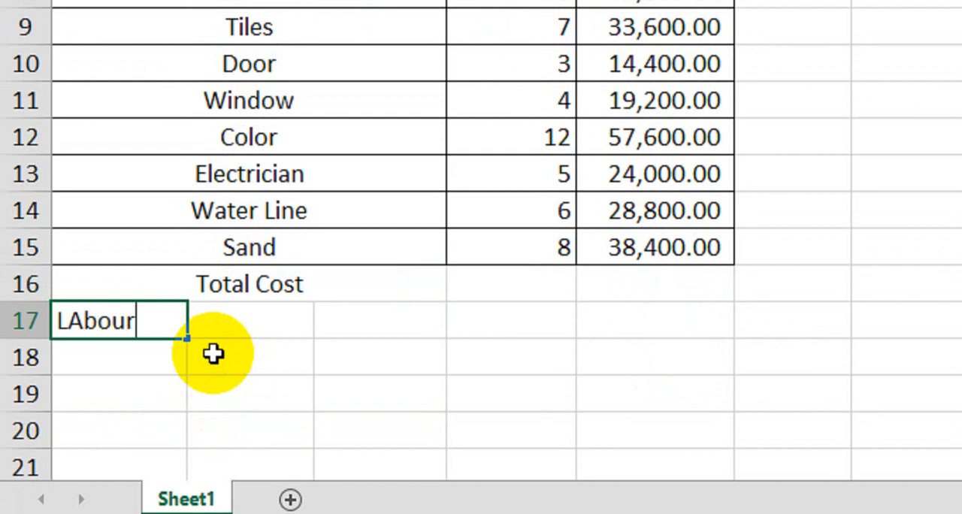
key("Return")
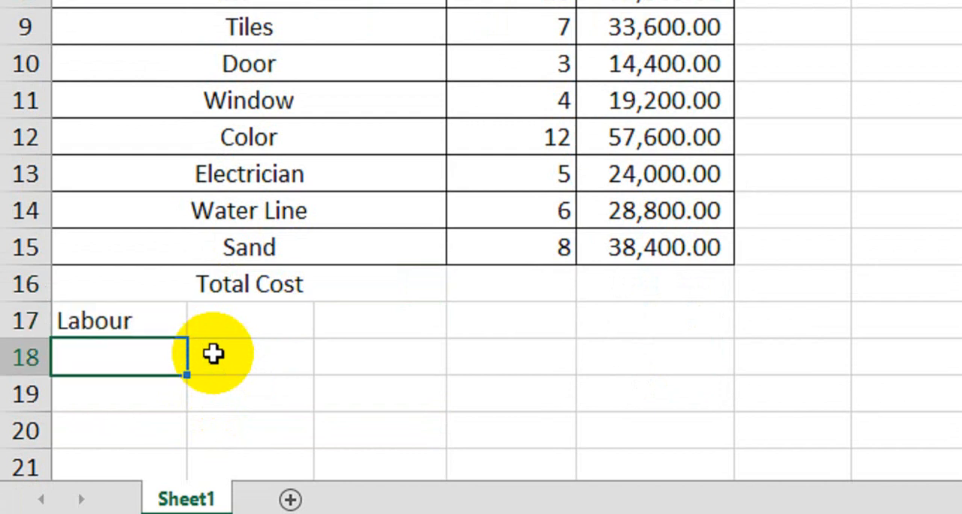
type("Constru")
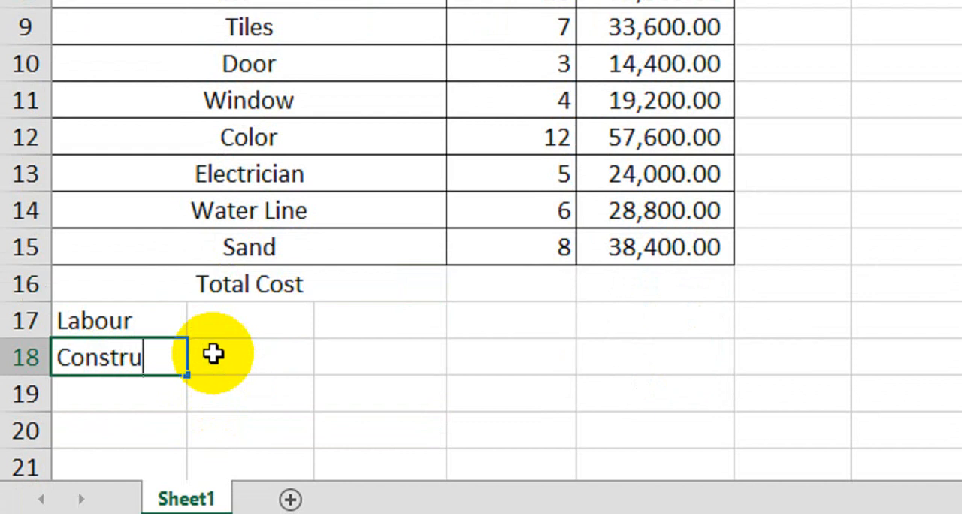
type("ction")
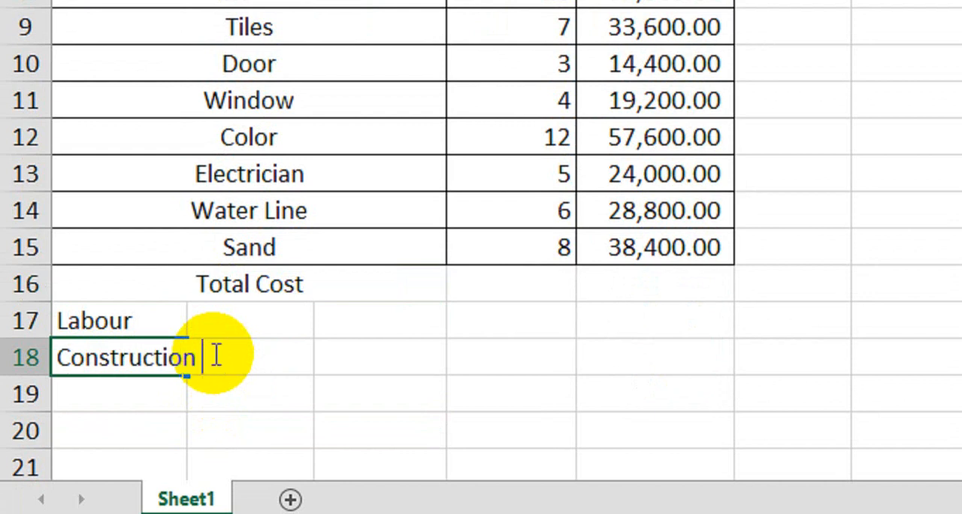
type(" Amount")
key("Return")
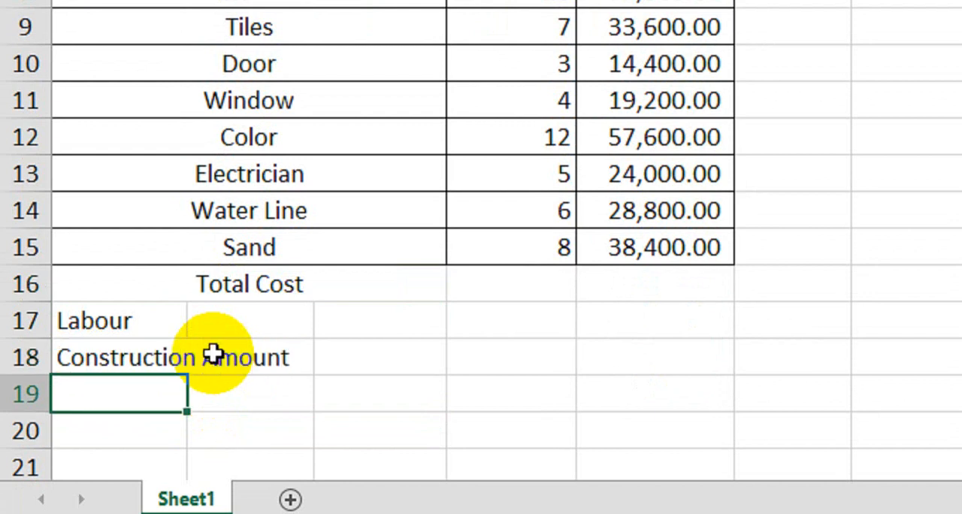
Step: Merge A16 to C18 across each row, then center the three labels and make them bold
left_click_drag(256, 298, 253, 357)
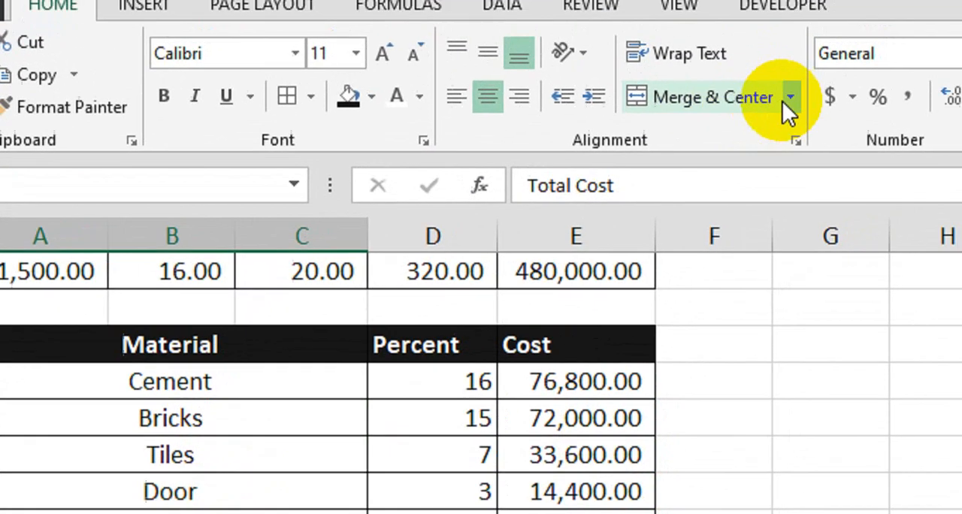
left_click(848, 29)
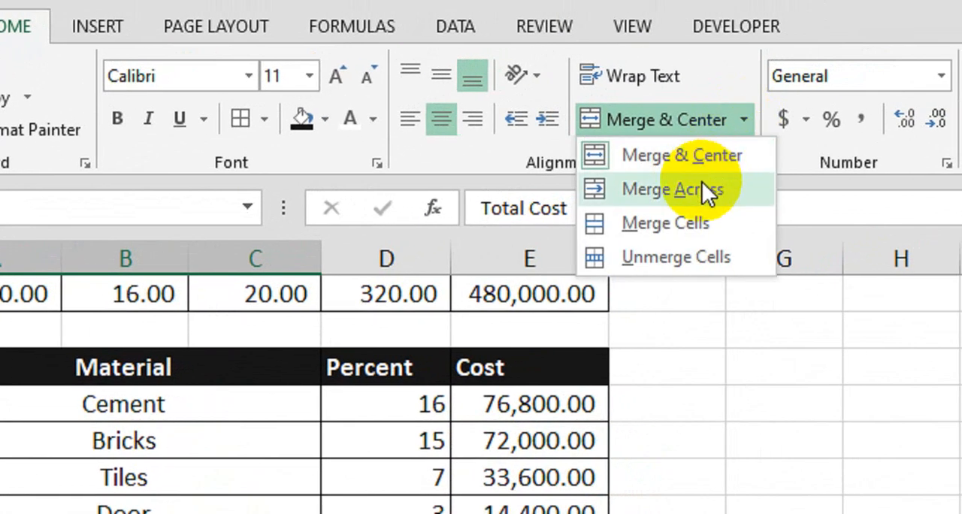
left_click(810, 101)
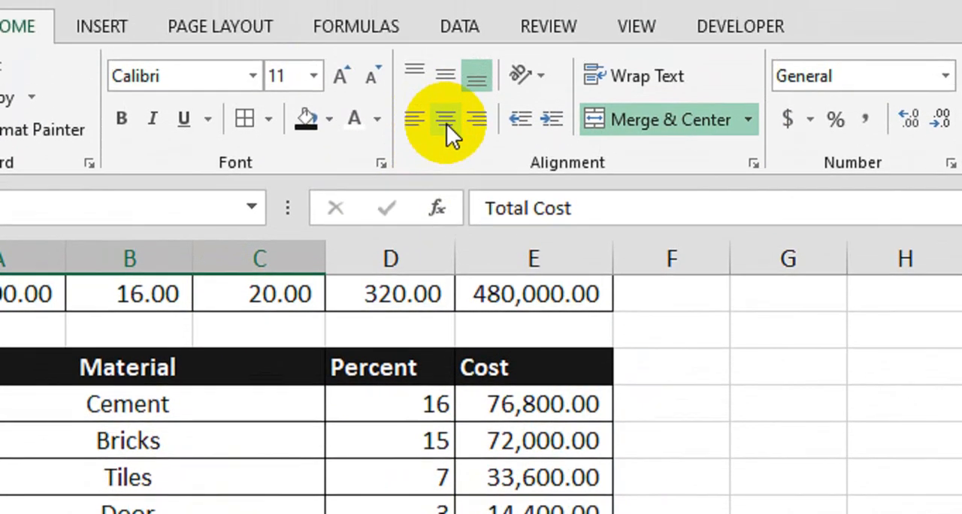
left_click(121, 124)
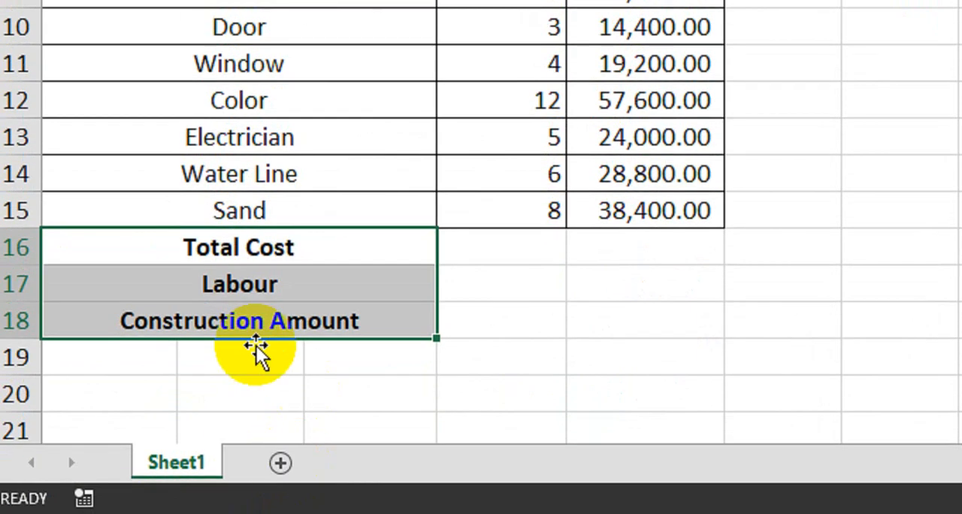
Step: Make rows 16 to 18 slightly taller and apply borders to all cells in A16 to E18
left_click_drag(9, 259, 15, 329)
left_click_drag(30, 299, 29, 306)
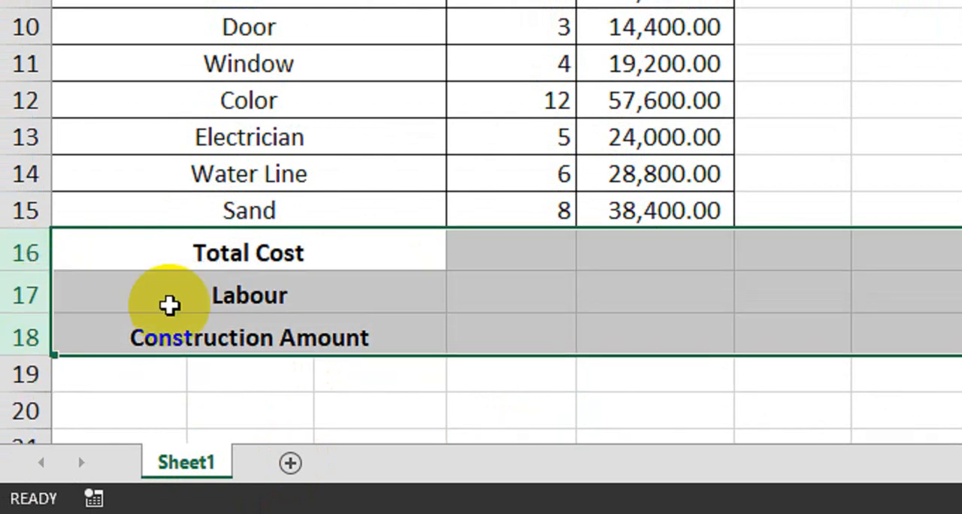
left_click_drag(245, 253, 670, 335)
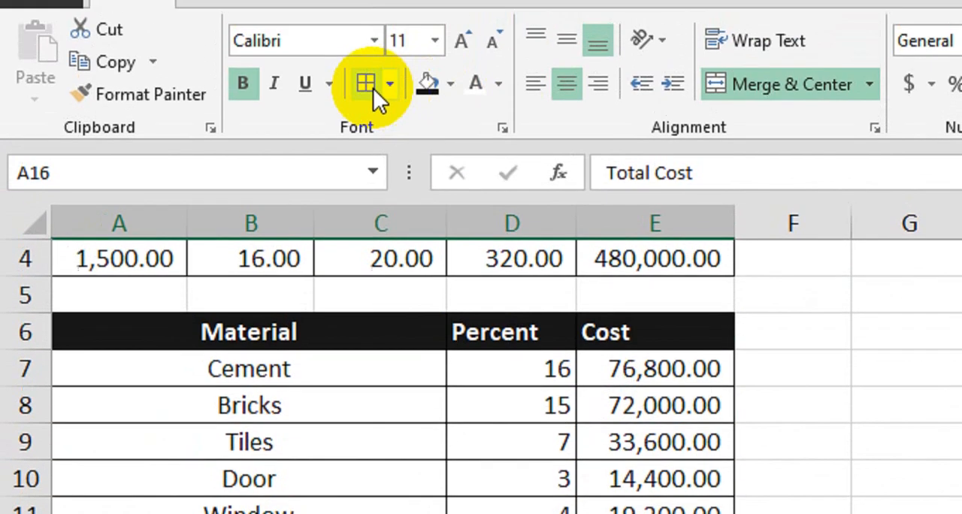
left_click(373, 87)
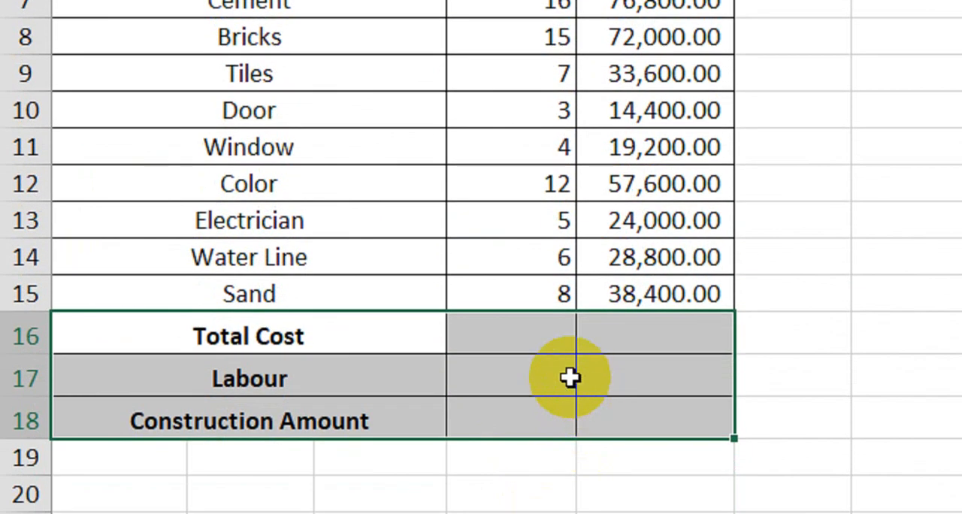
Step: Increase the font size of cells D16 to E18 and make them bold
left_click(535, 340)
left_click_drag(536, 340, 683, 417)
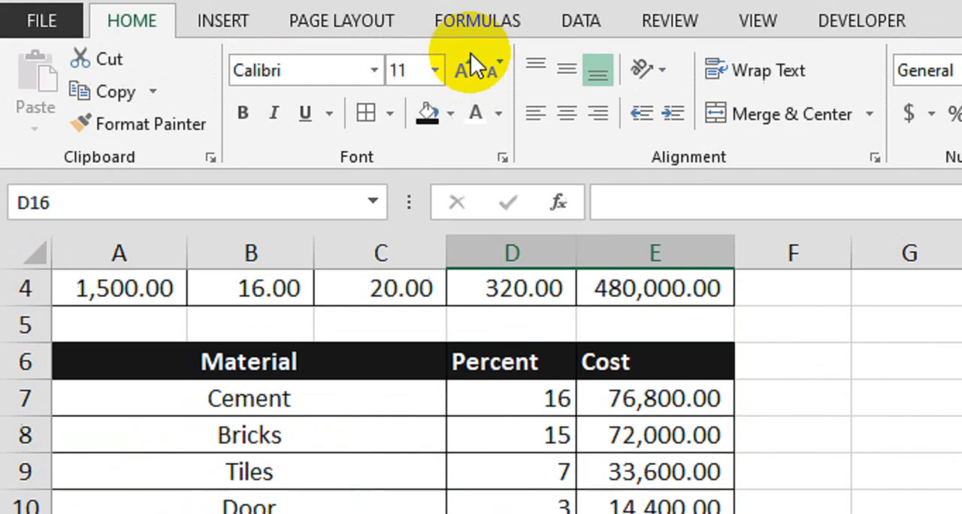
left_click(465, 105)
left_click(243, 145)
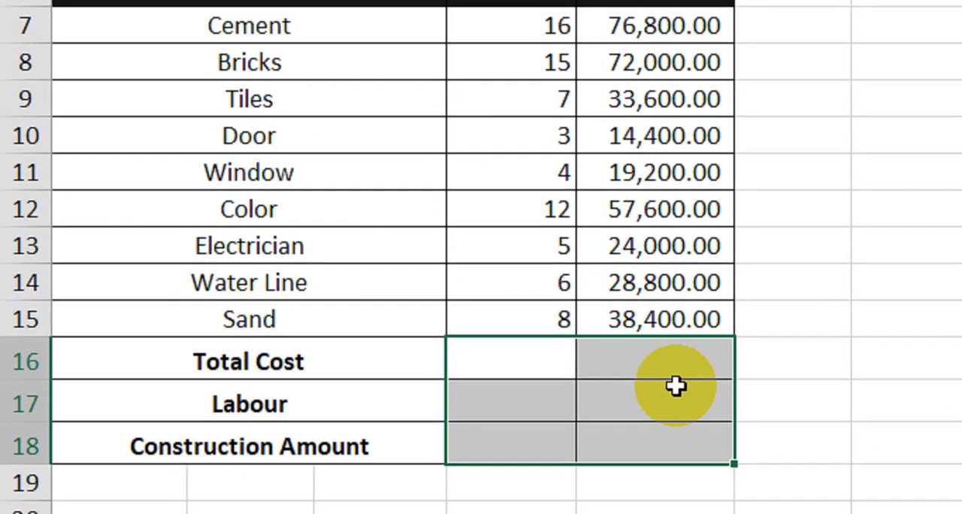
Step: Total the material percentages in D16 of the Total Cost row with the formula =SUM(D7:D15)
left_click(678, 370)
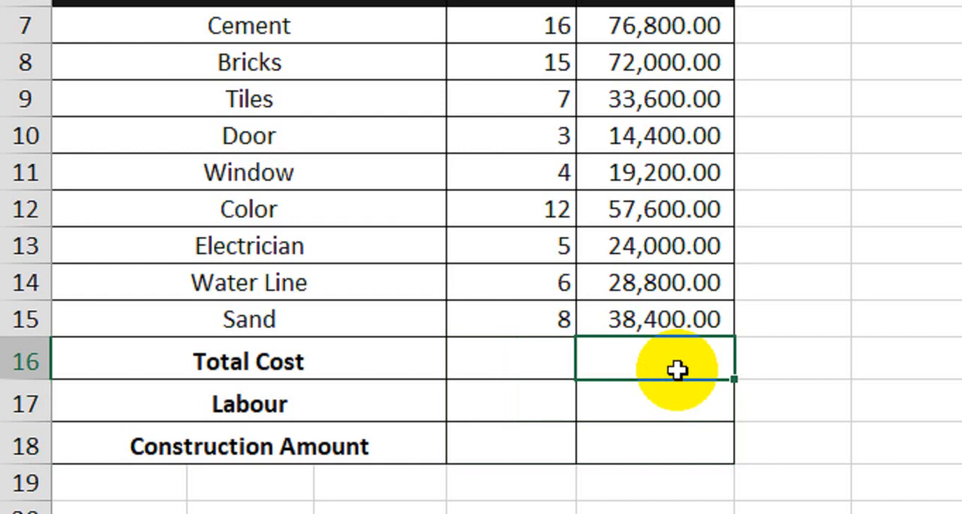
left_click(553, 352)
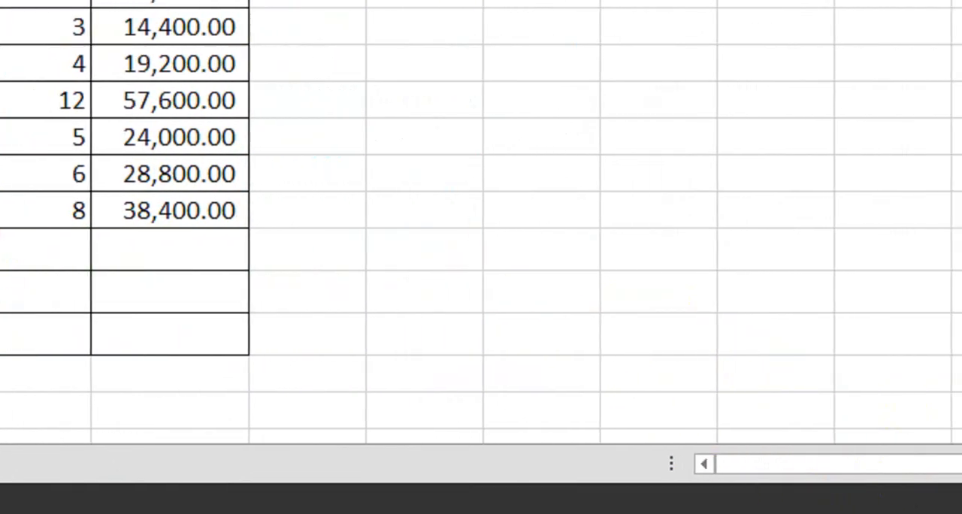
left_click(46, 248)
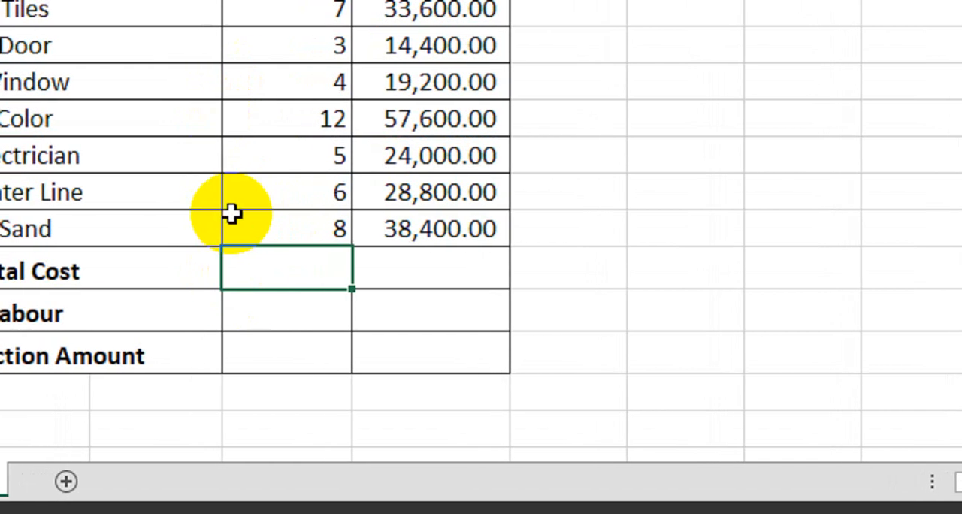
key("F2")
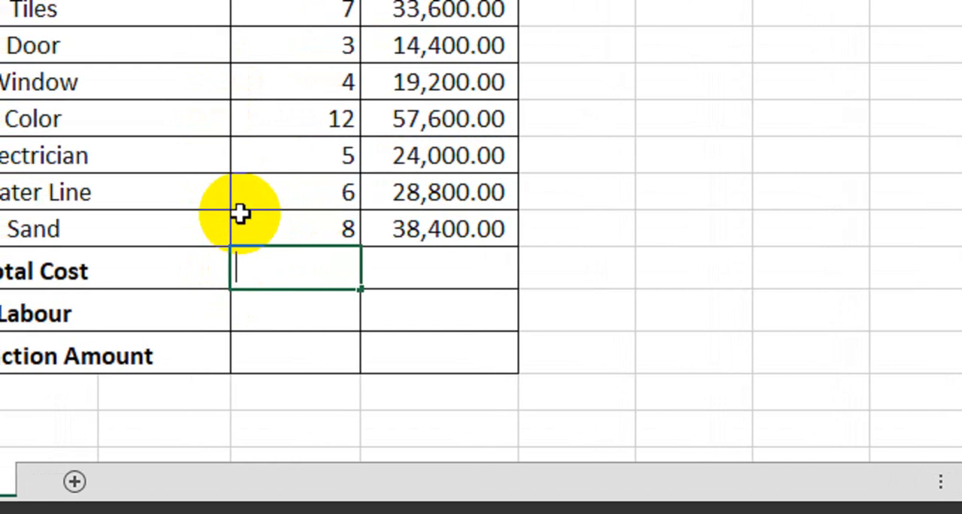
type("=sum")
key("Tab")
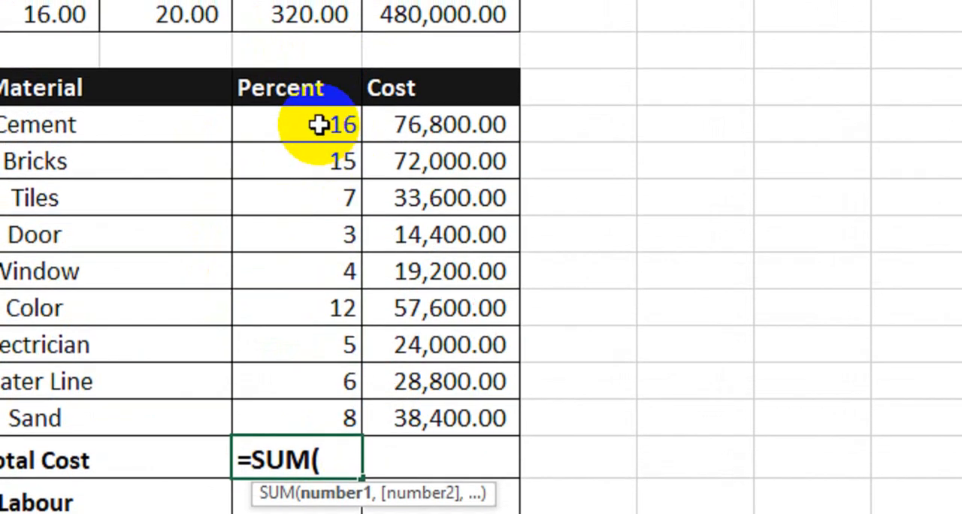
left_click_drag(320, 125, 372, 420)
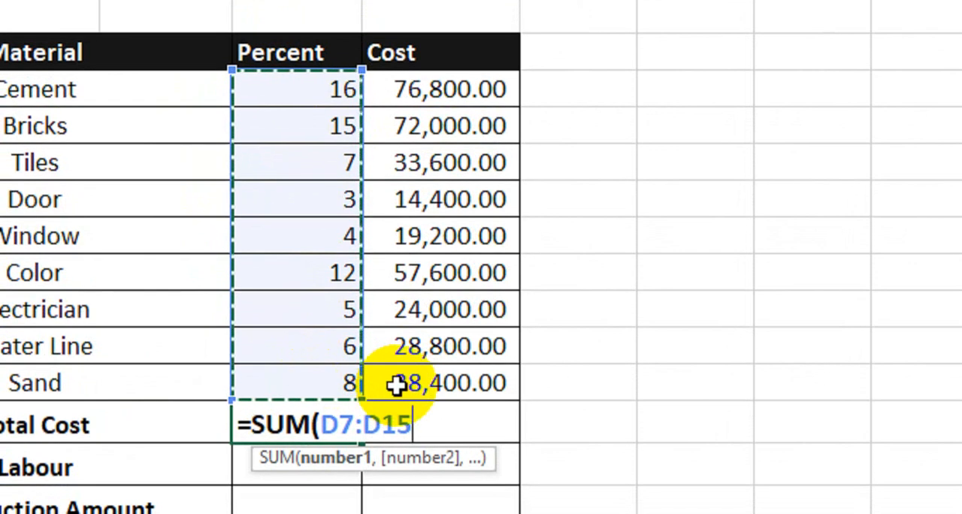
type(")")
key("Return")
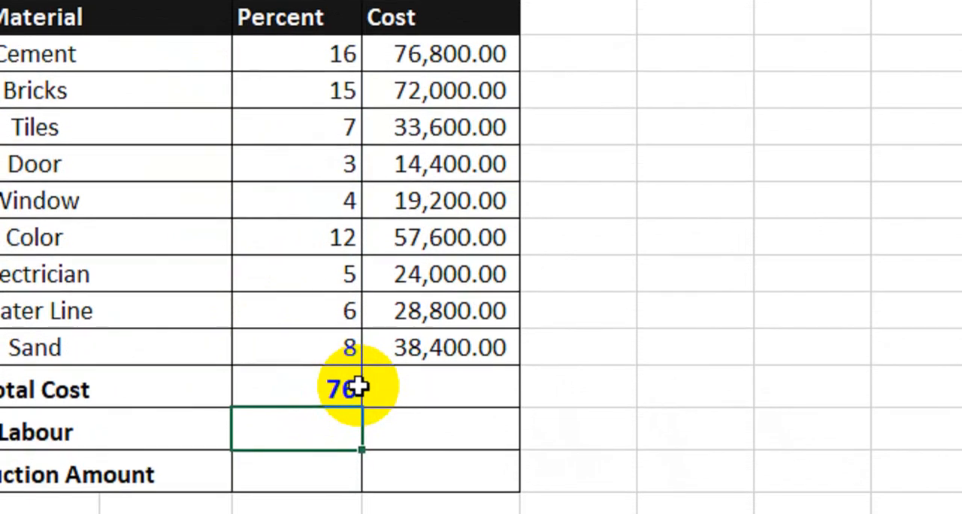
Step: Total the material costs in E16 of the Total Cost row with the formula =SUM(E7:E15)
left_click(407, 386)
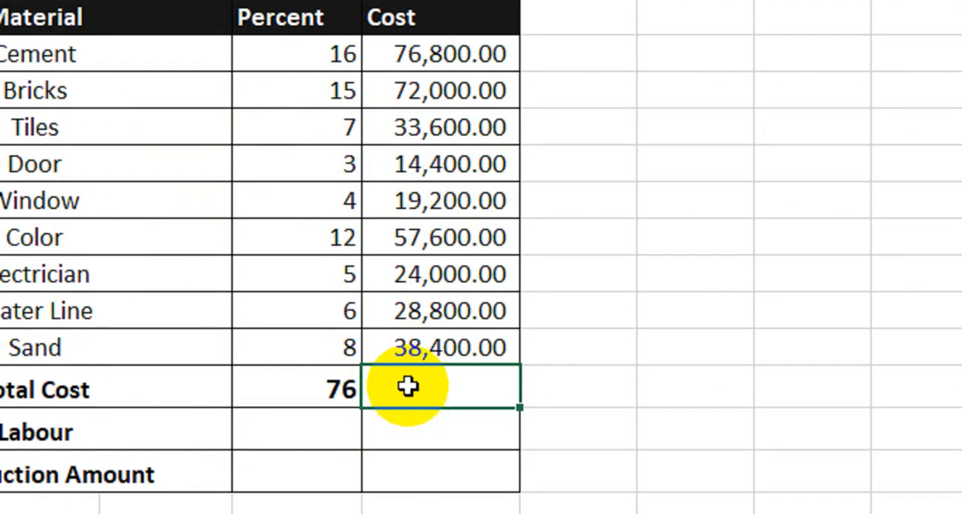
type("=sum")
key("Tab")
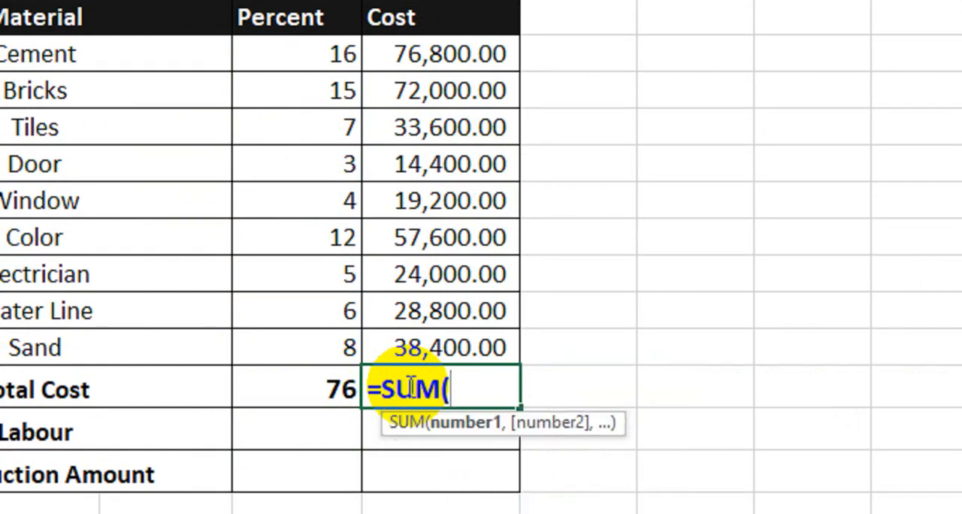
left_click_drag(436, 54, 438, 358)
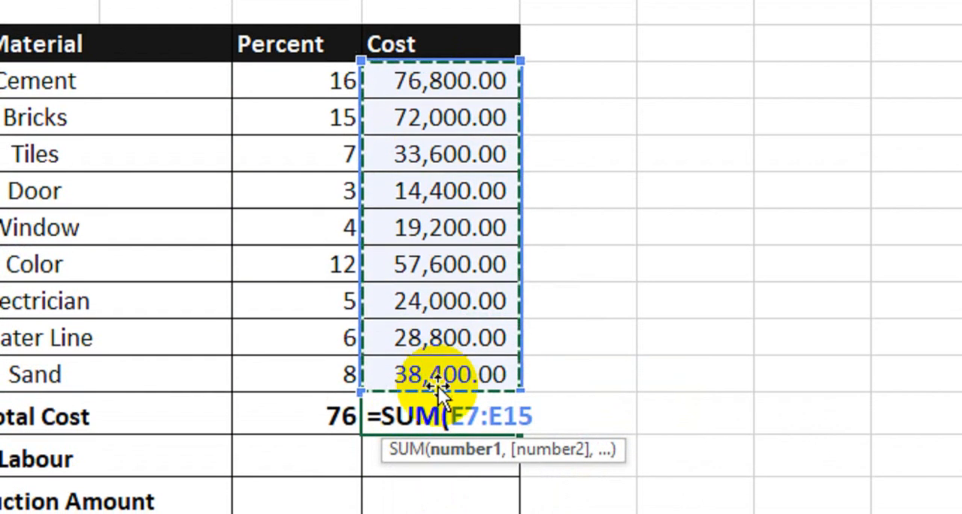
type(")")
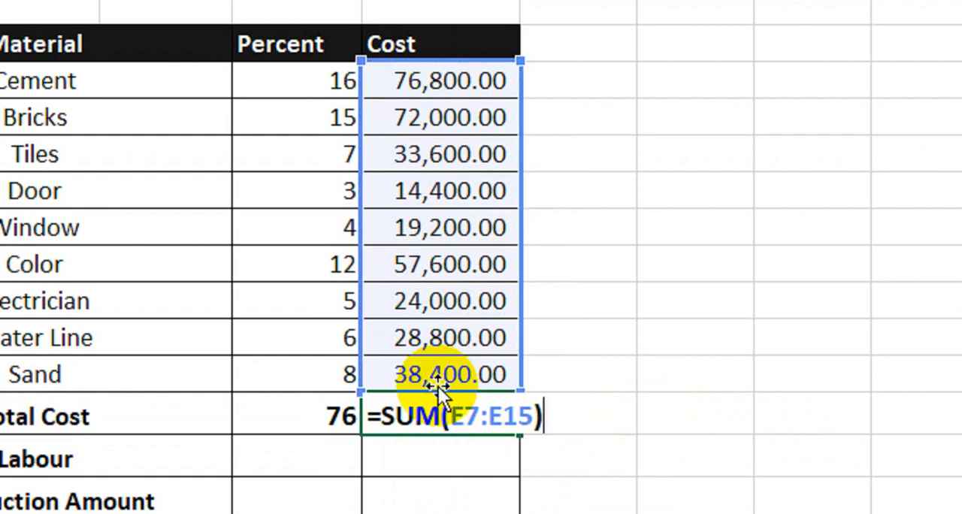
key("Return")
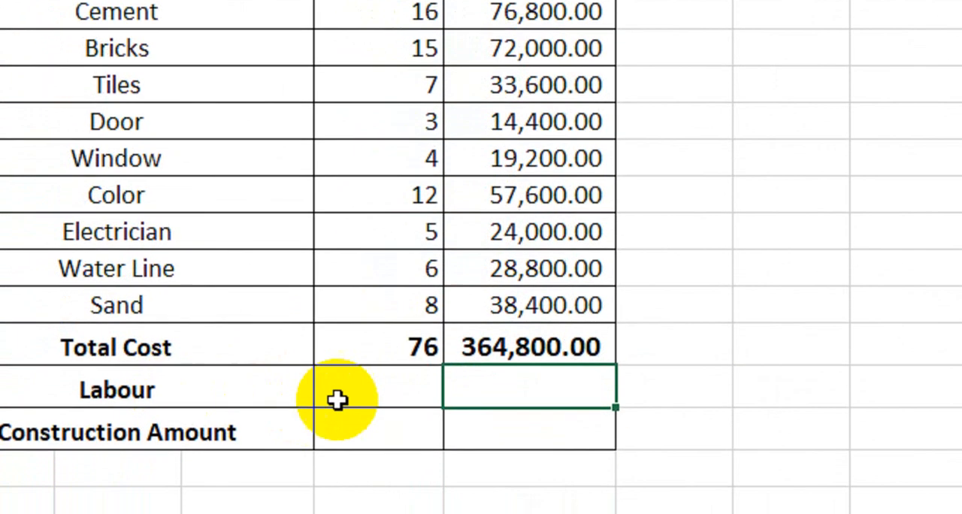
Step: Enter 25 as the Labour percentage in D17
left_click(287, 461)
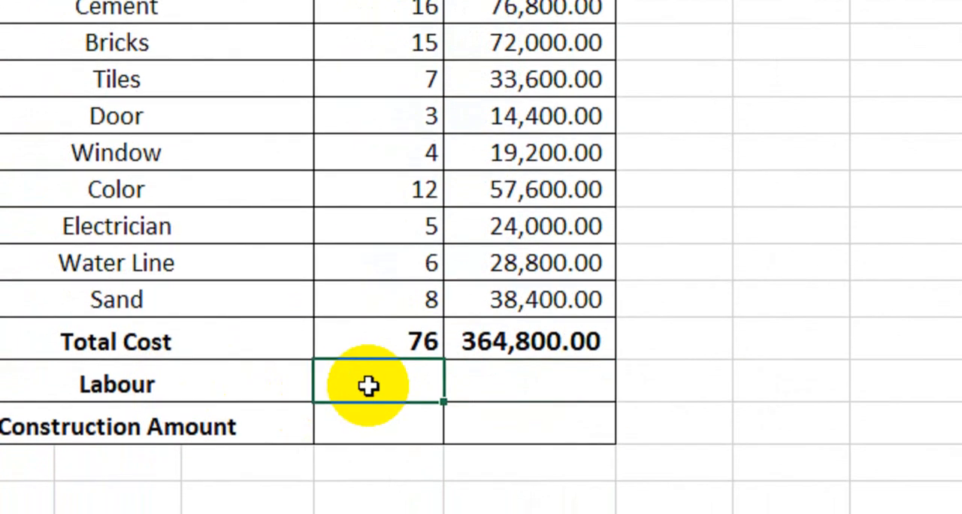
type("25")
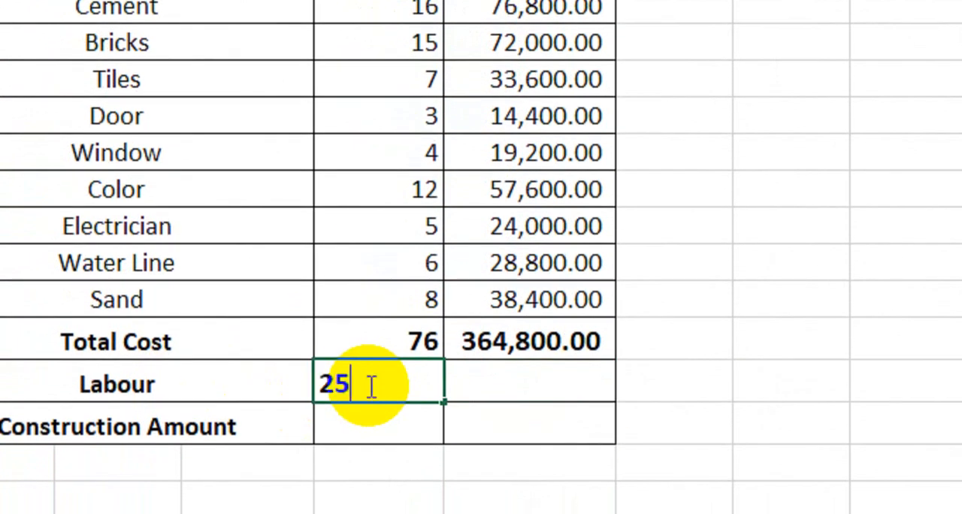
key("Tab")
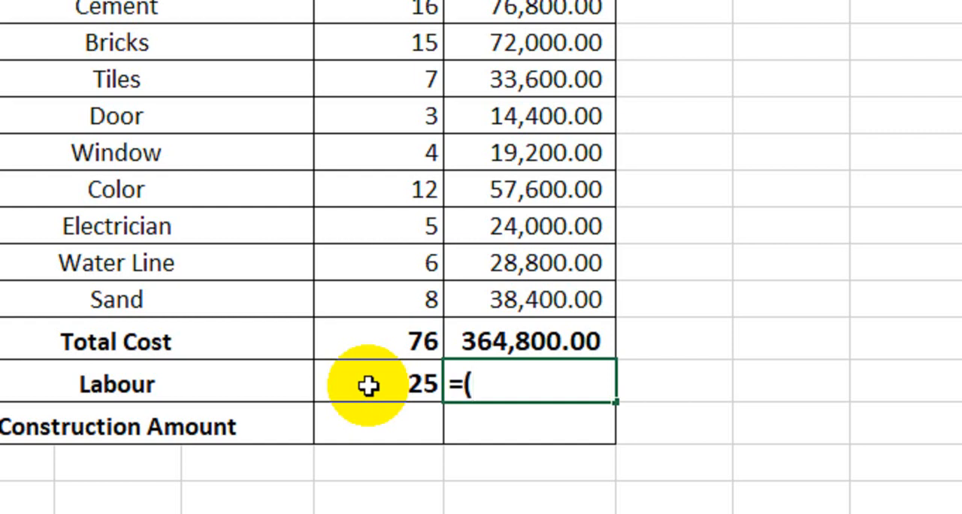
Step: Calculate the Labour cost in E17 from its percentage and the overall cost with the formula =(D17/100)*$E$4
left_click(348, 385)
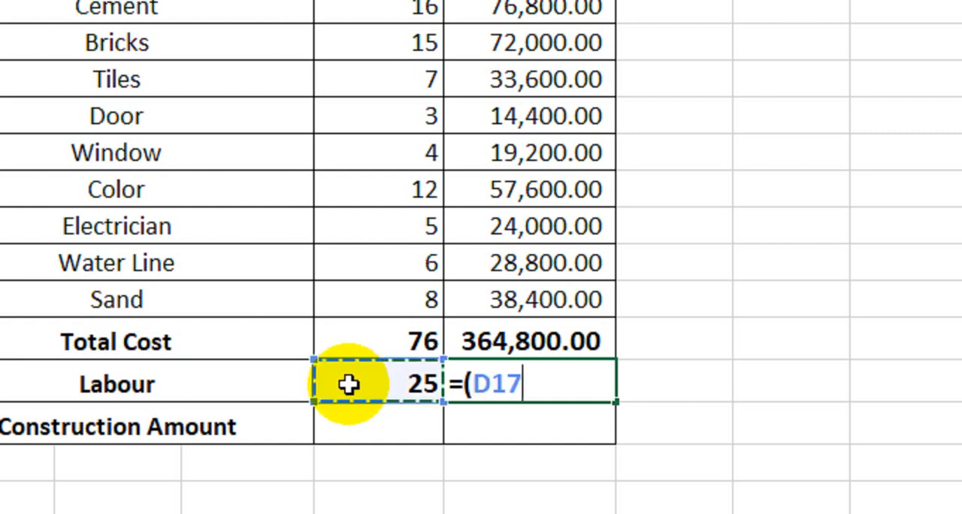
type("/")
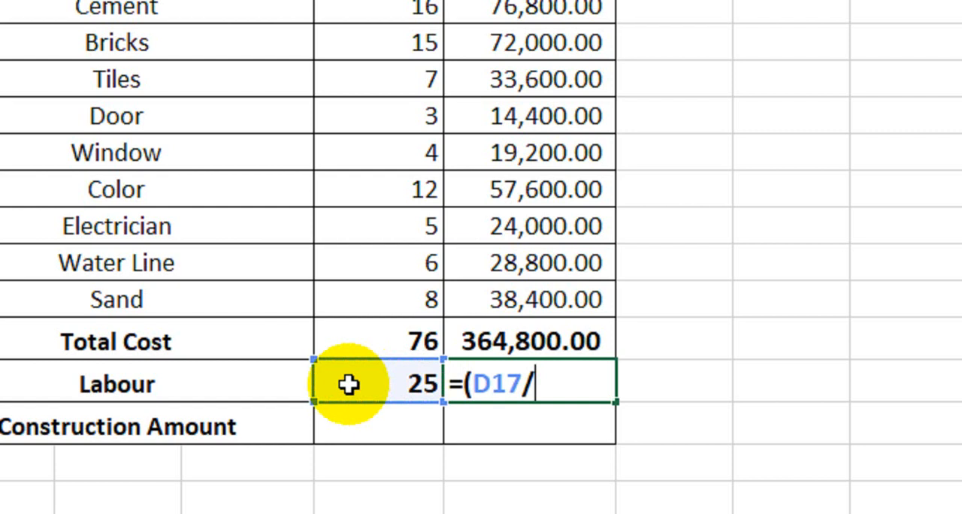
type("100)")
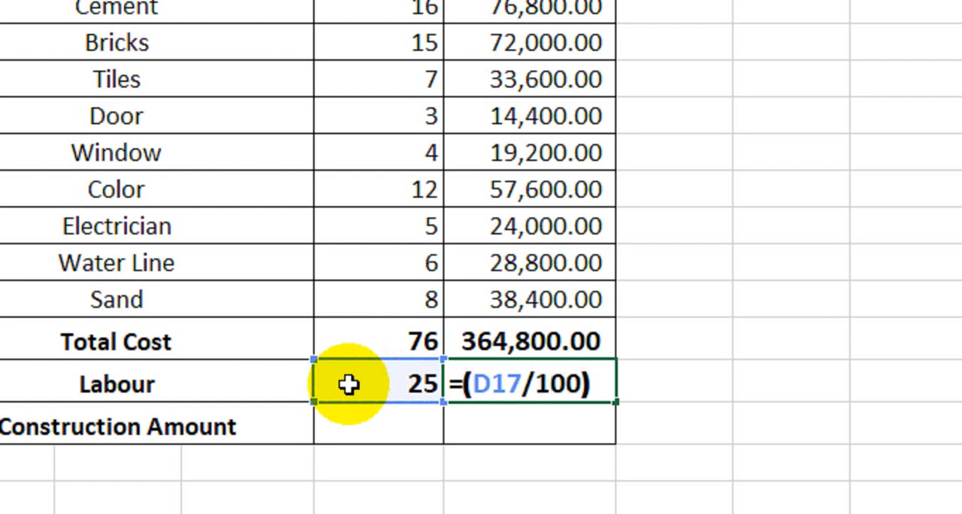
type("*")
scroll(526, 53, "up", 3)
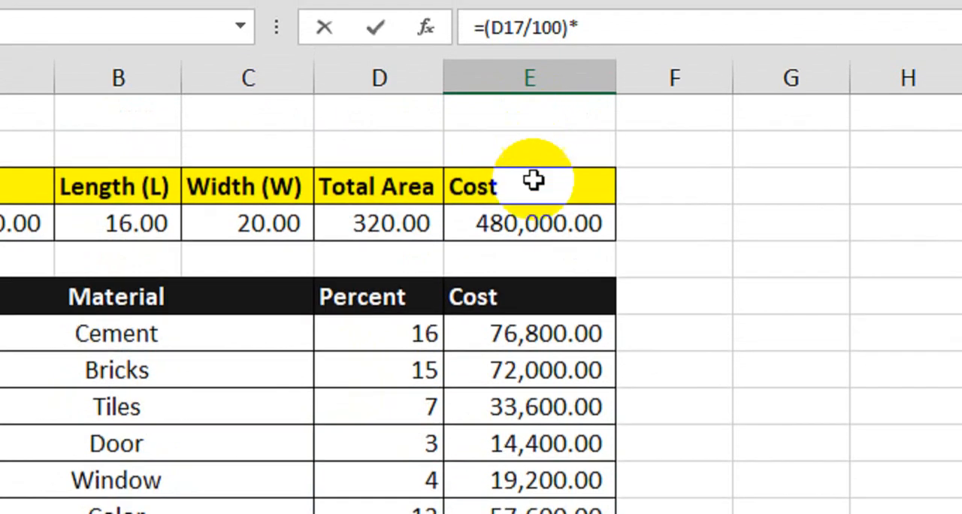
left_click(531, 226)
scroll(530, 230, "down", 2)
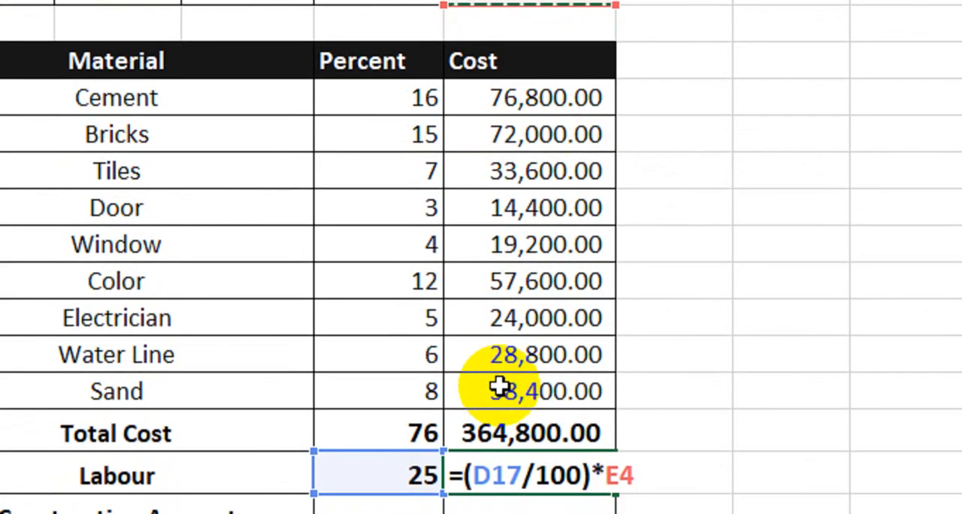
key("F4")
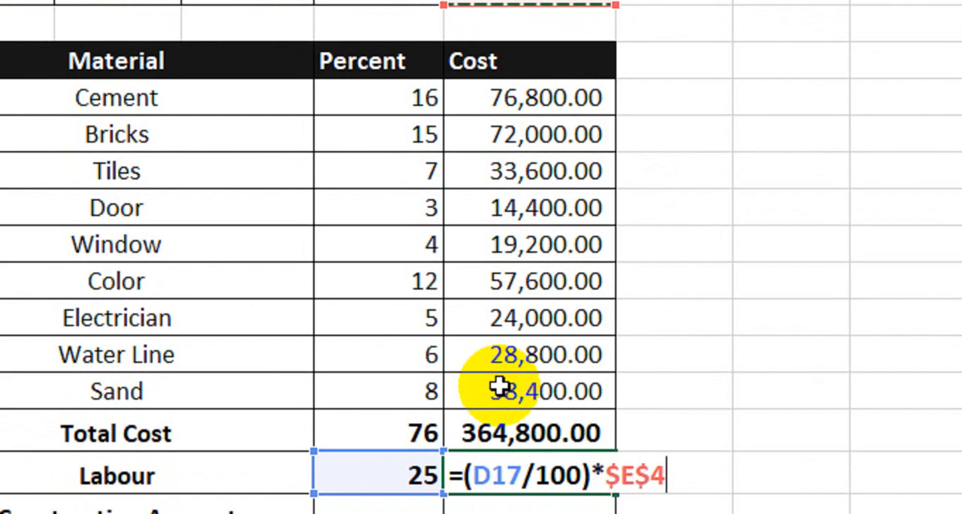
key("Return")
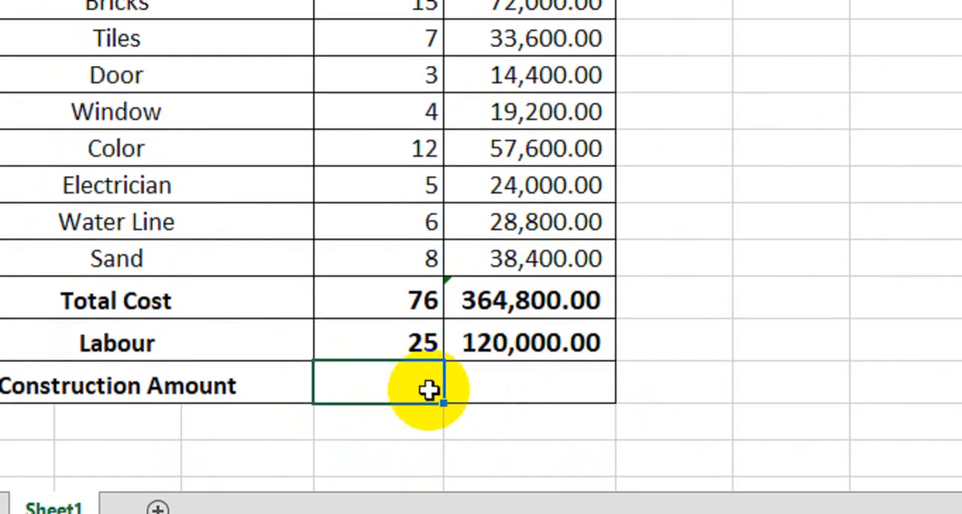
Step: Merge D18:E18 in the Construction Amount row and add the material and labour costs there with =SUM(E16:E17)
left_click_drag(430, 392, 501, 391)
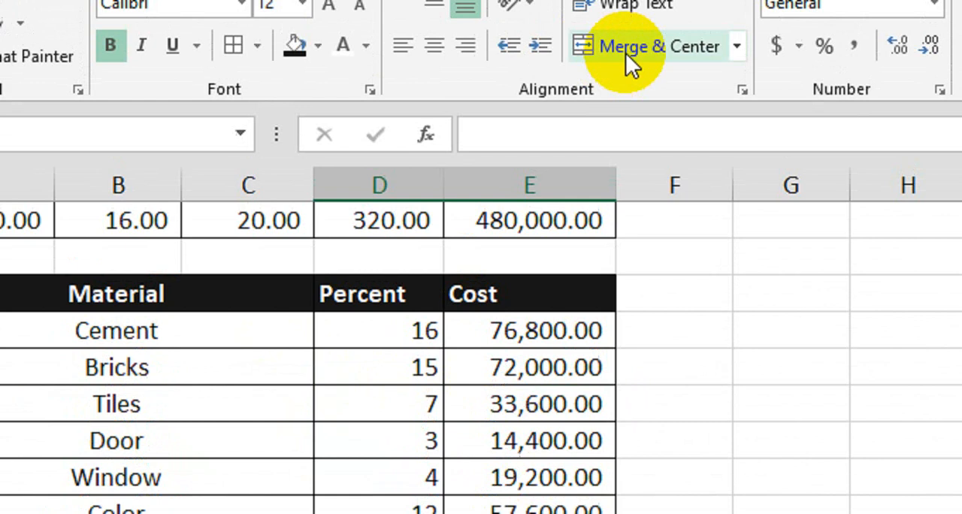
left_click(627, 53)
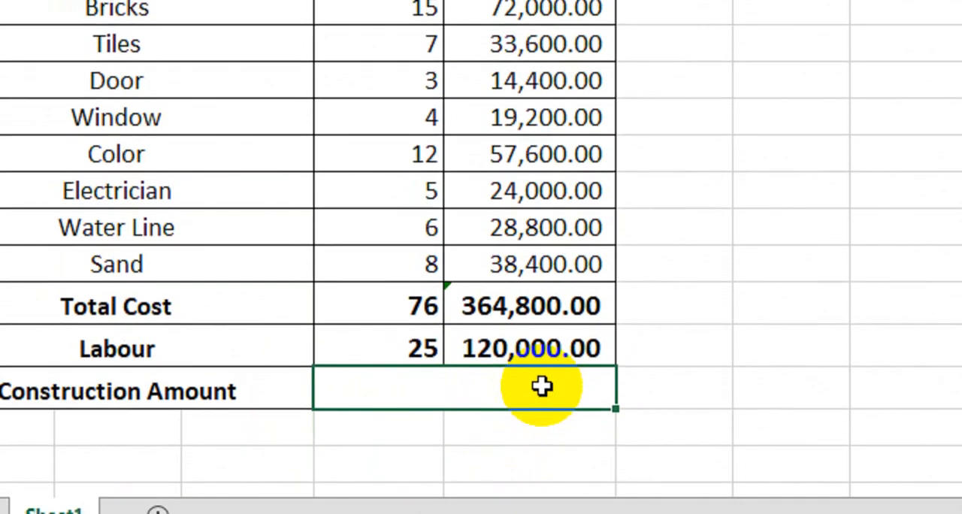
type("=sum")
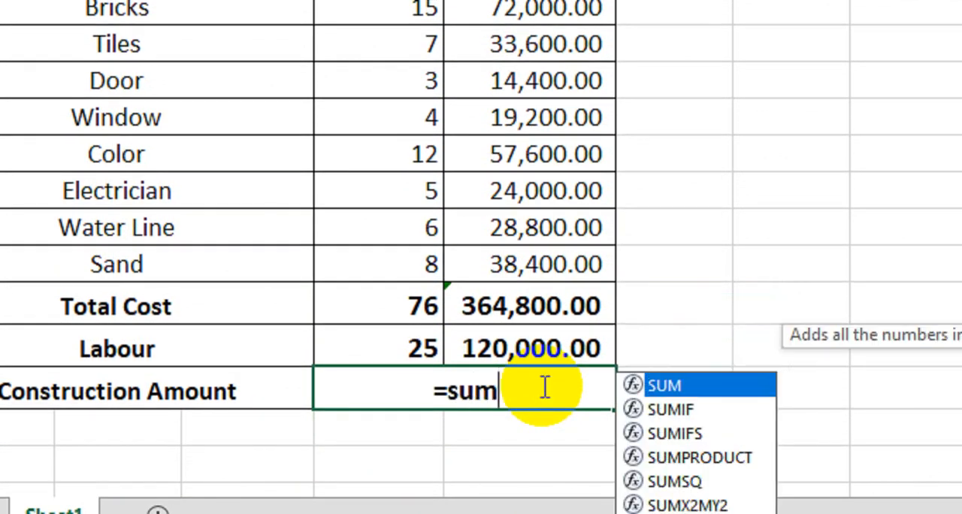
key("Tab")
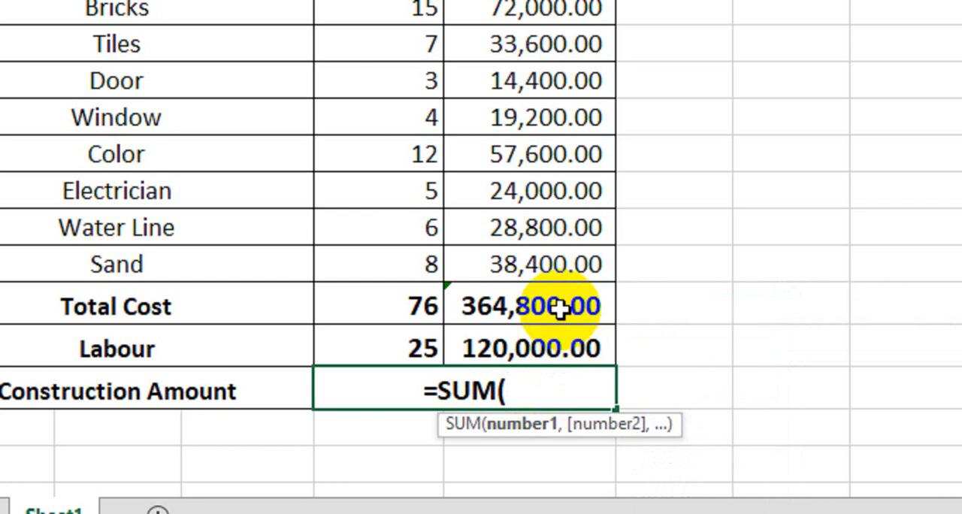
left_click_drag(554, 305, 556, 338)
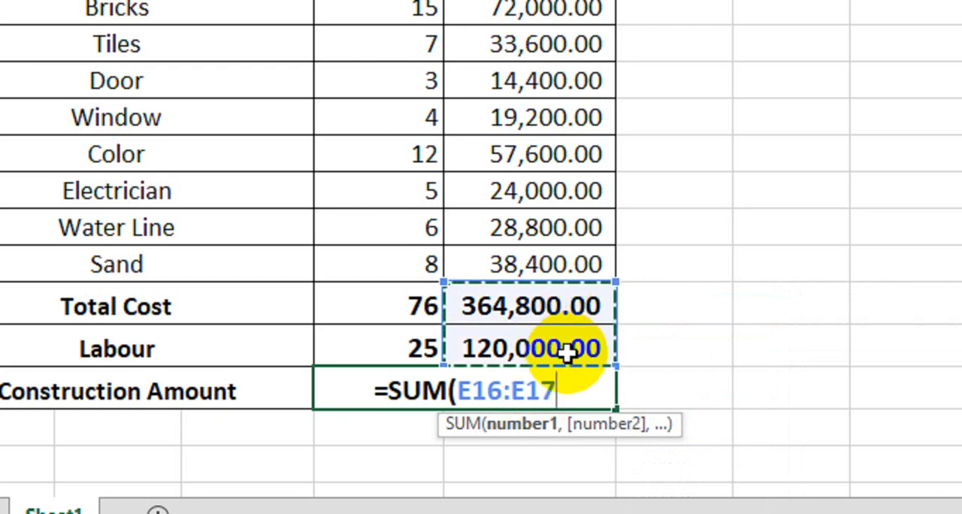
type(")")
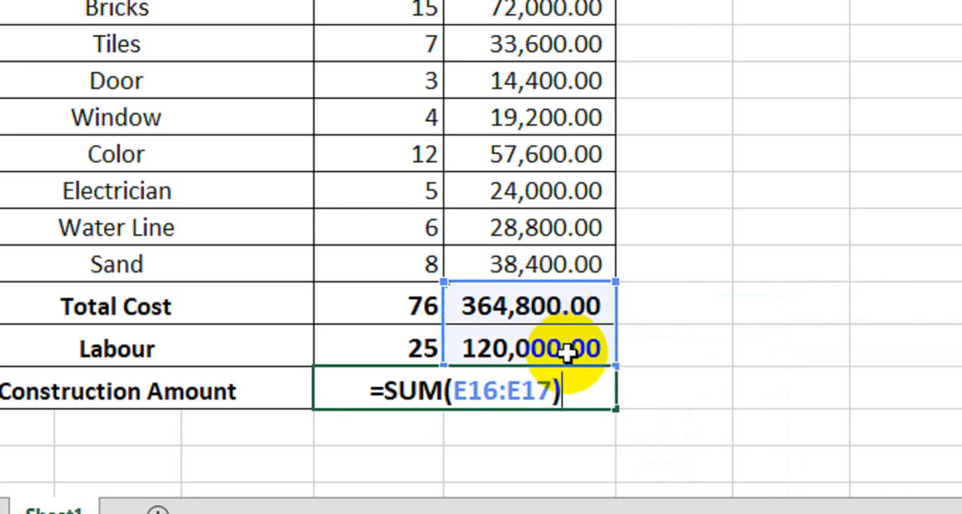
key("Return")
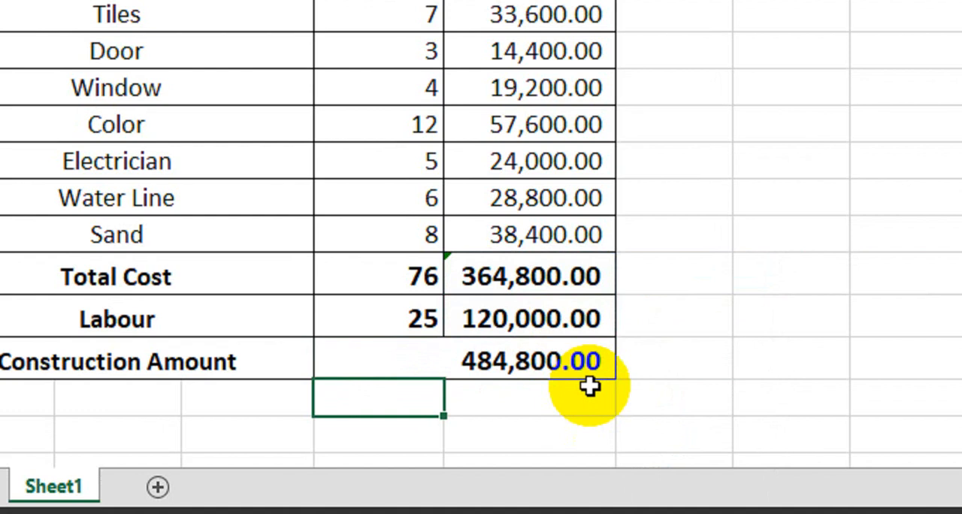
Step: Review the R.P.S.F rate in A4, the material percentages in D7:D15 and the Construction Amount in D18
scroll(369, 176, "up", 1)
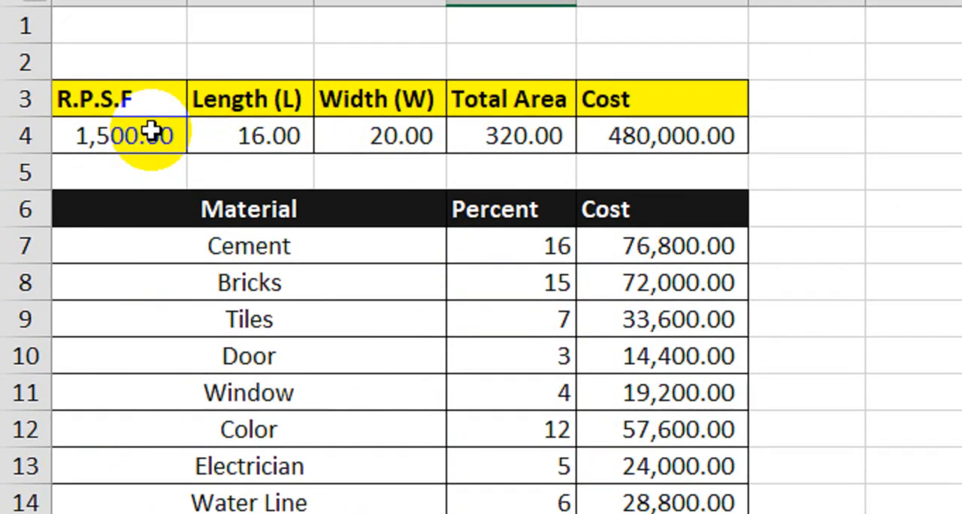
left_click(145, 128)
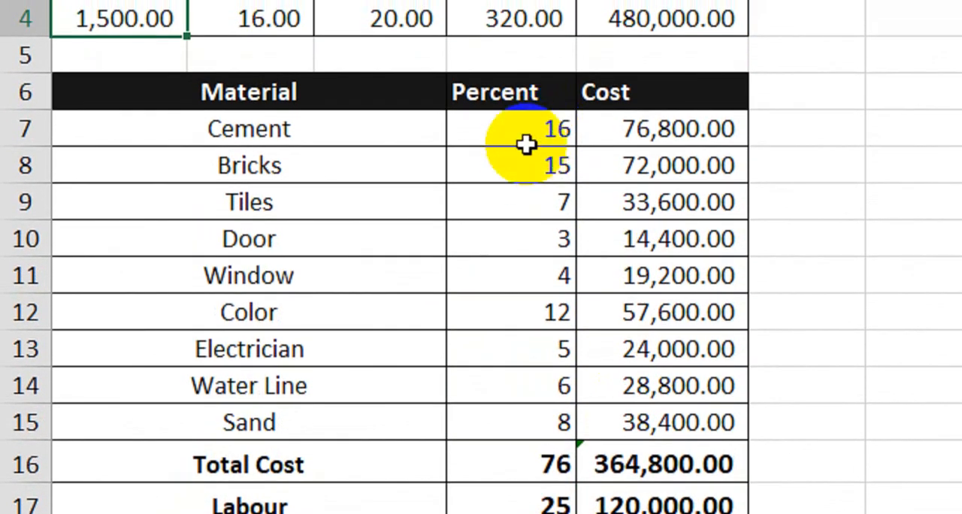
left_click_drag(525, 144, 503, 423)
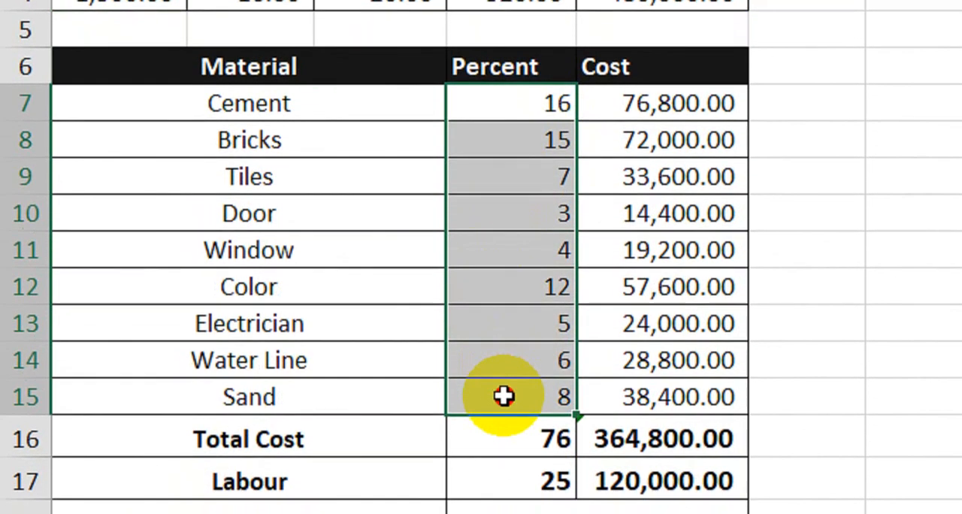
left_click_drag(503, 387, 503, 386)
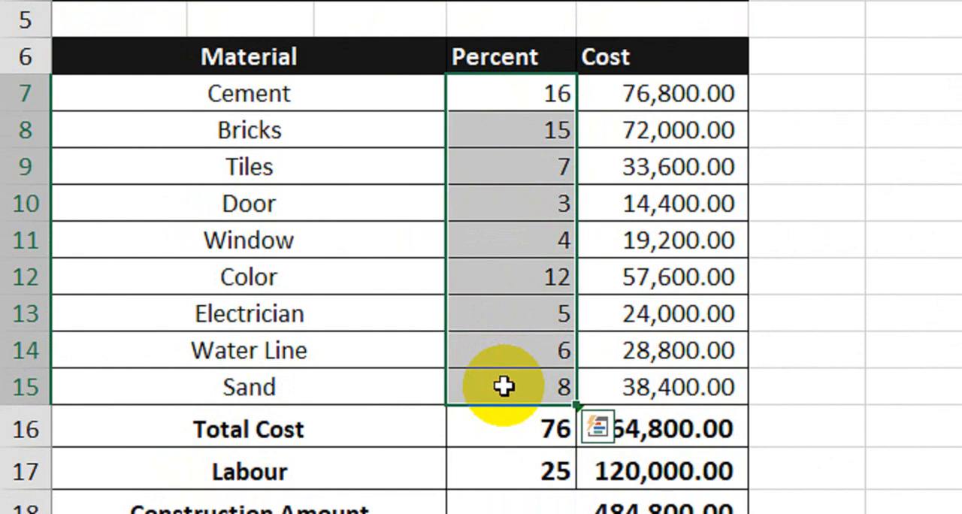
left_click(703, 503)
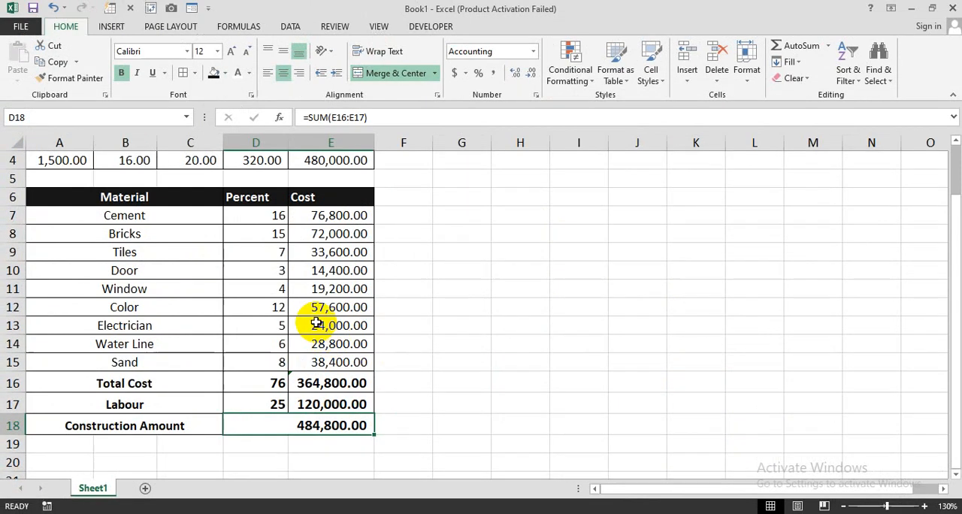
scroll(317, 323, "up", 1)
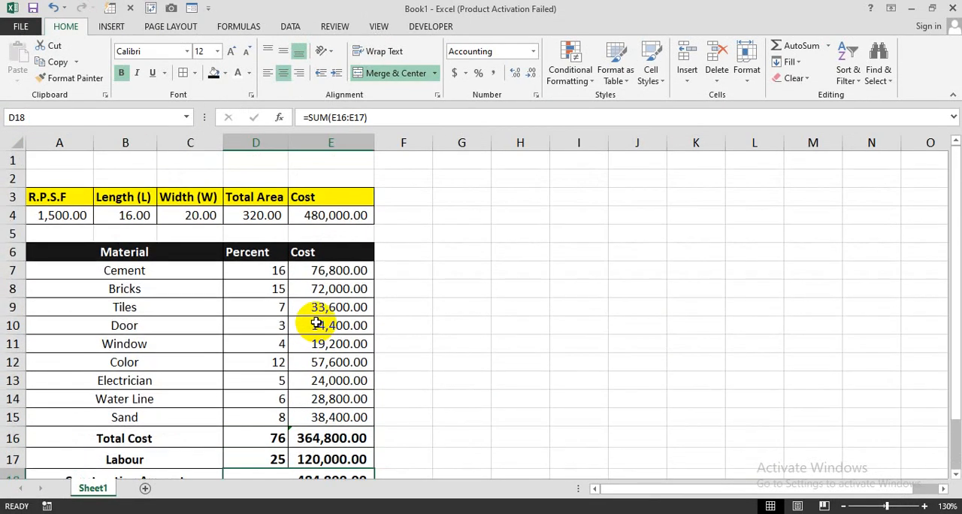